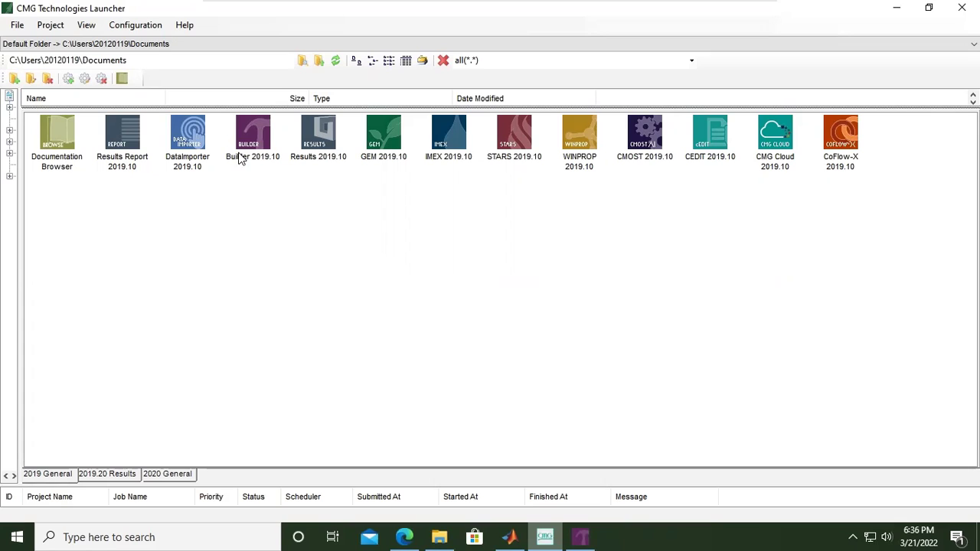
Switch to Builder and start a new reservoir simulation dataset.
click(694, 386)
click(580, 537)
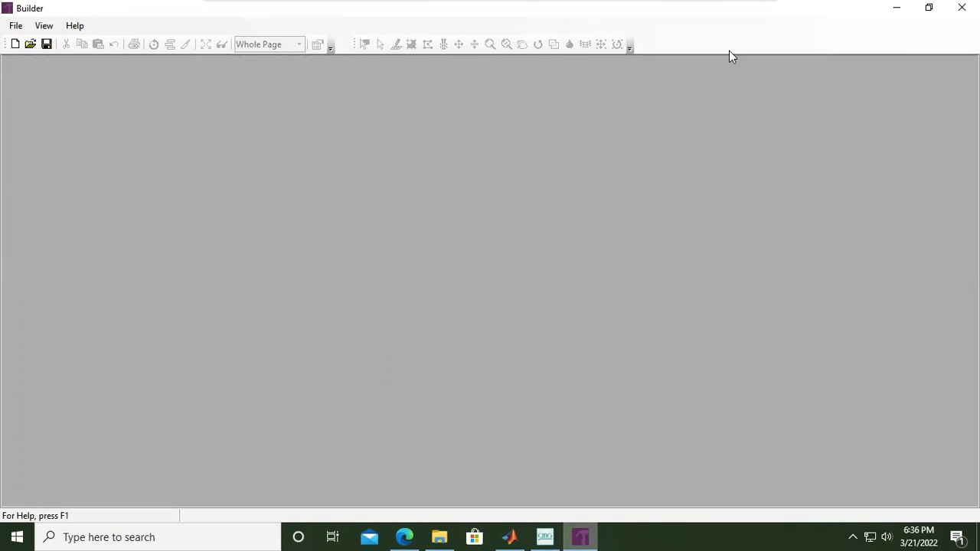
click(14, 45)
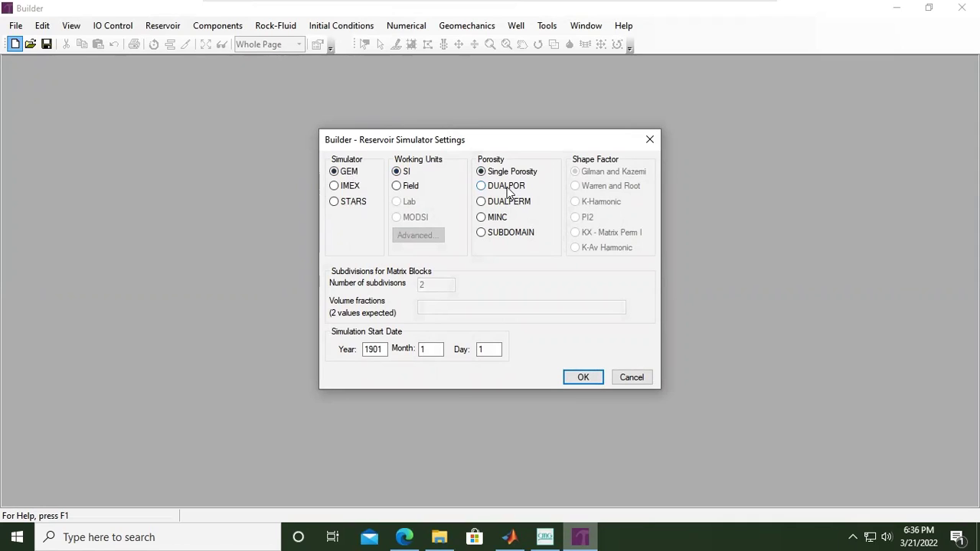
Set the simulation start year to 2000 and accept the simulator settings with GEM, SI units and Single Porosity.
double_click(382, 351)
click(385, 351)
drag(385, 350, 341, 360)
text(2000)
click(582, 378)
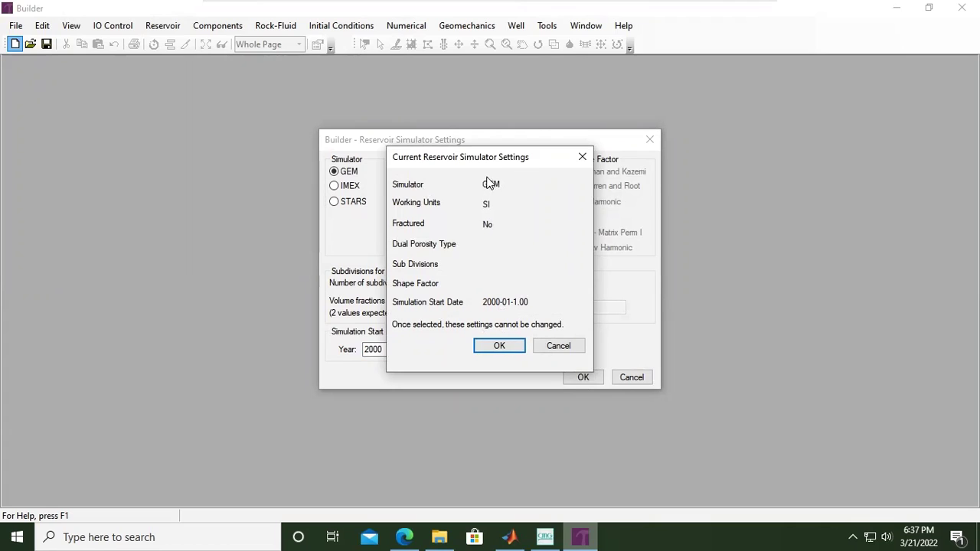
drag(499, 158, 813, 162)
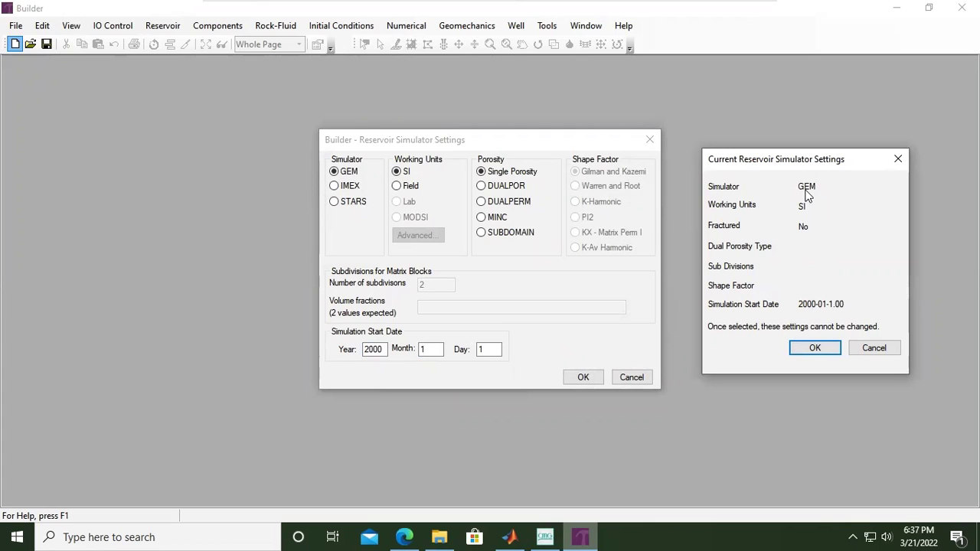
click(814, 347)
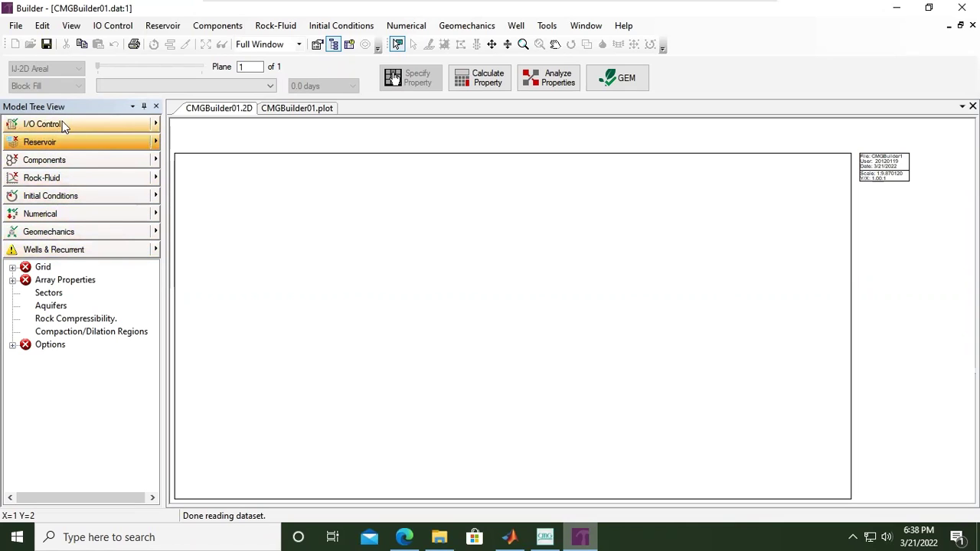
Enter "CO2 Injection" as the first title in the dataset's identification settings.
click(157, 128)
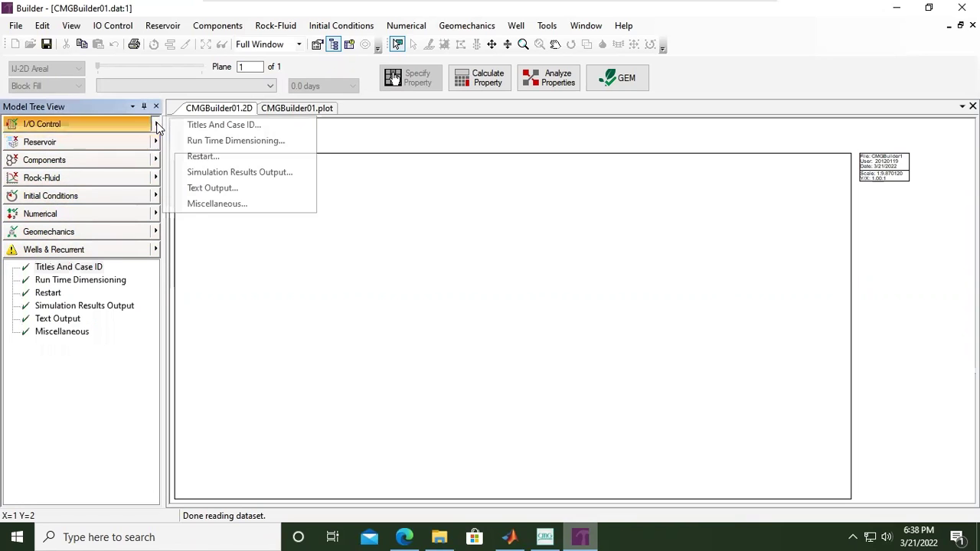
click(215, 127)
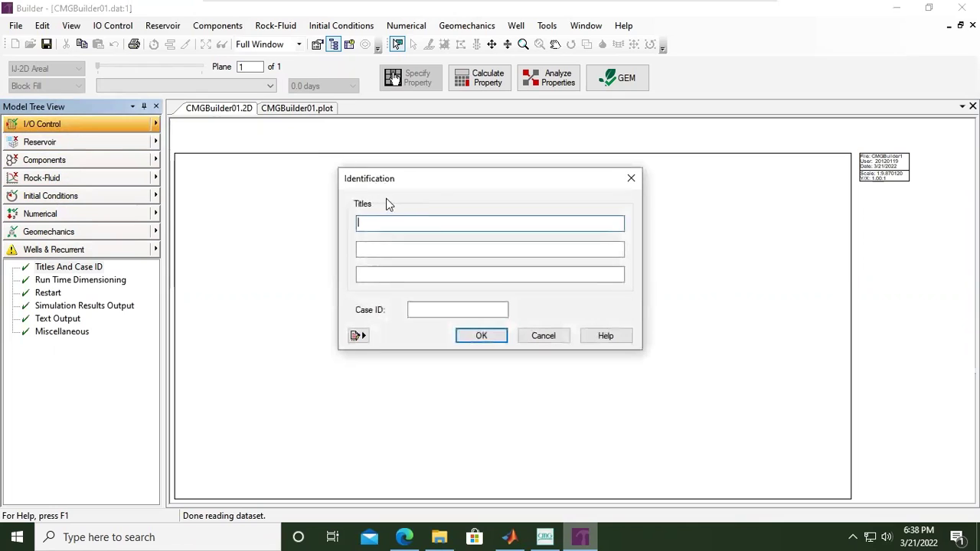
text(CO2 Injection)
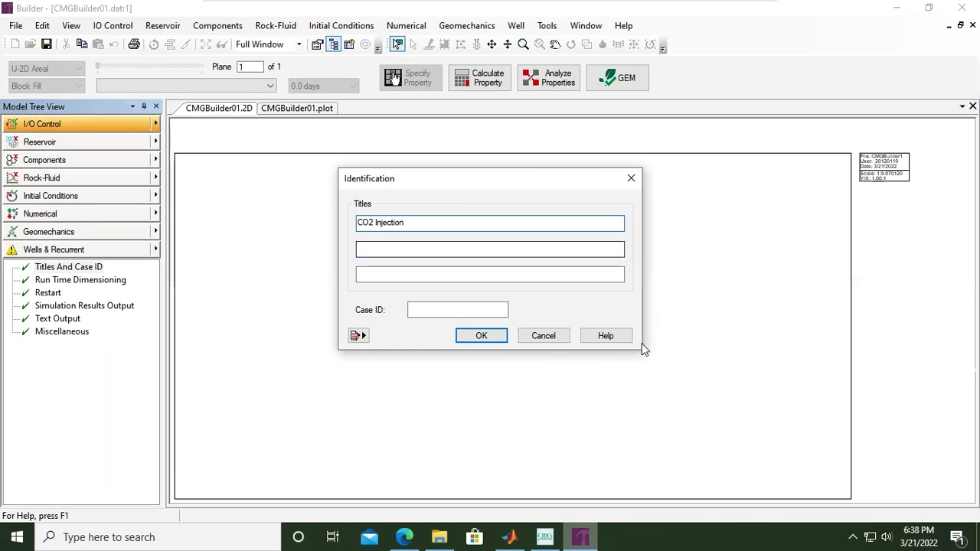
click(481, 337)
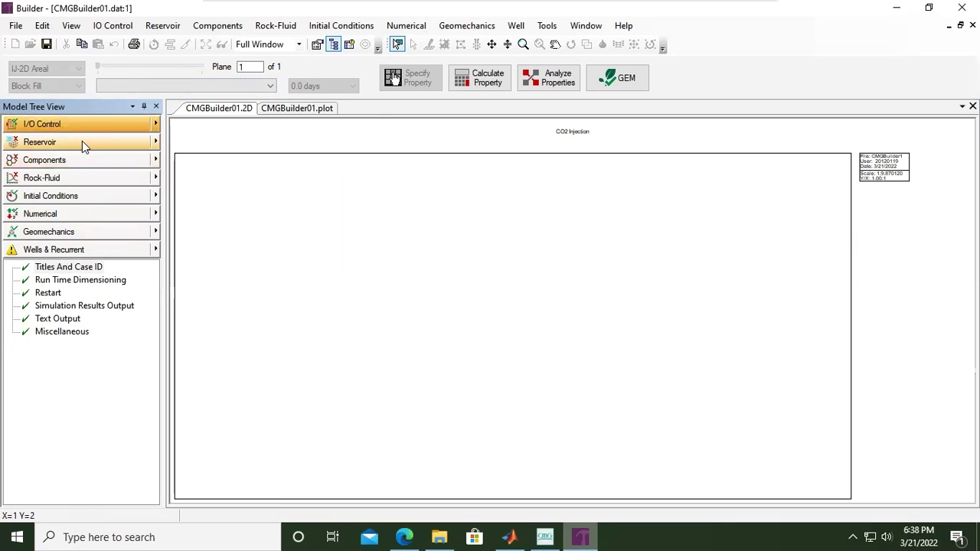
Start a Cartesian grid for the reservoir with 100 blocks in I, 1 in J and 20 in K.
click(157, 143)
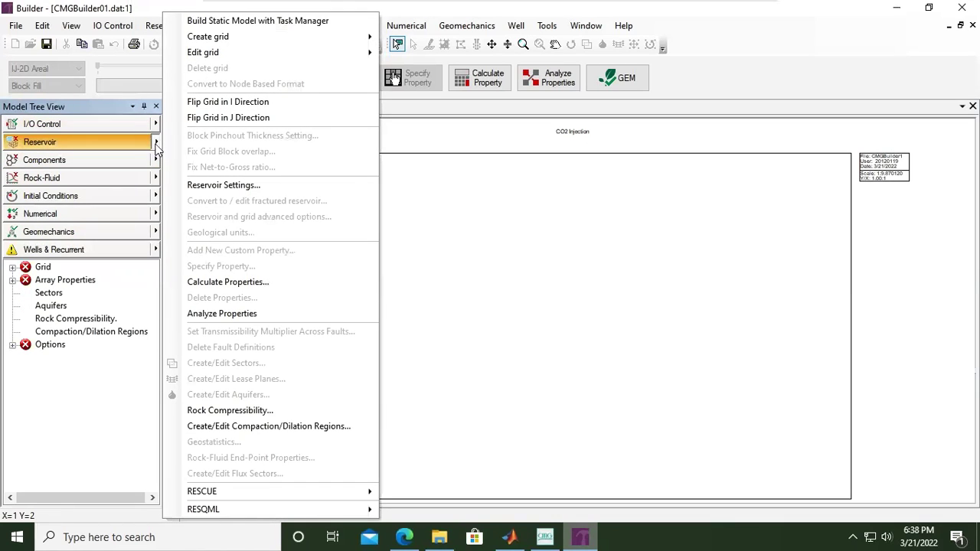
mouse_move(233, 41)
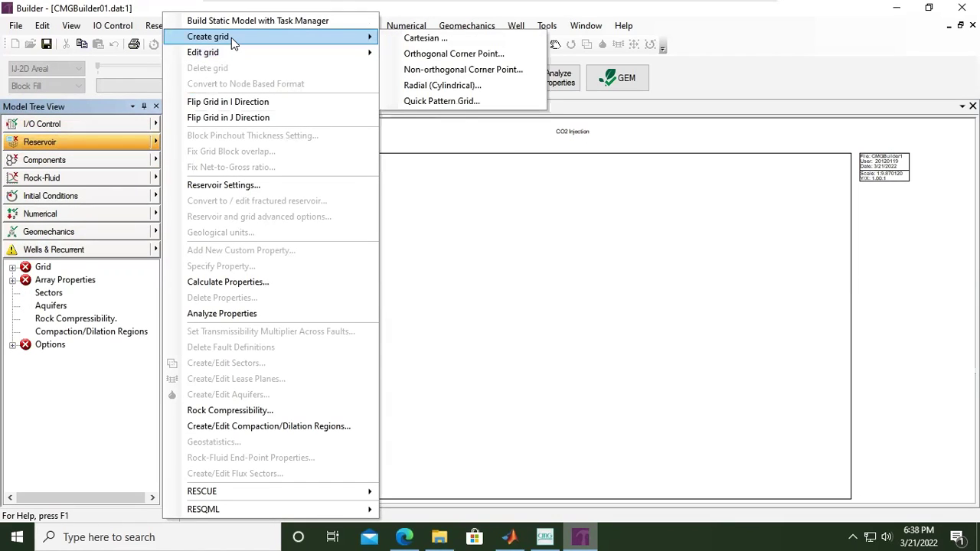
click(420, 38)
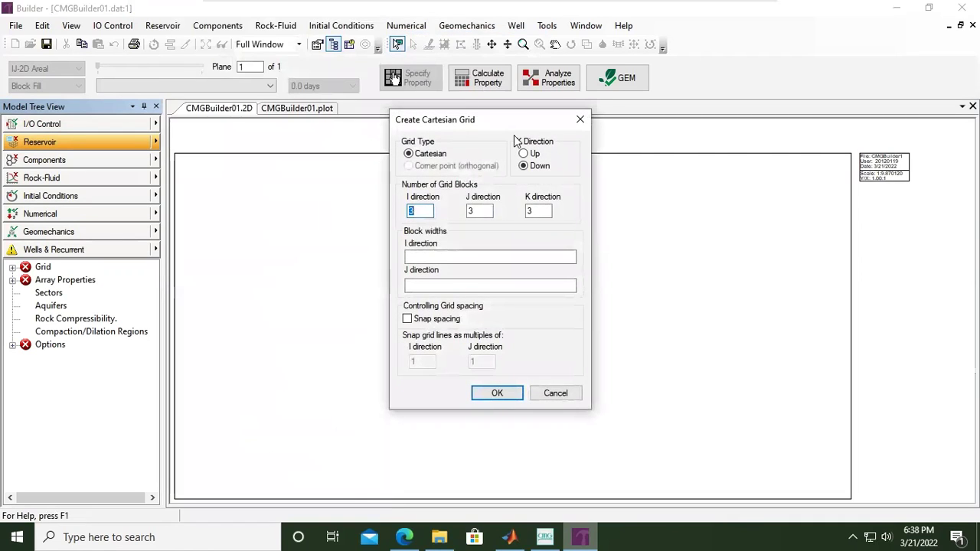
drag(507, 121, 568, 170)
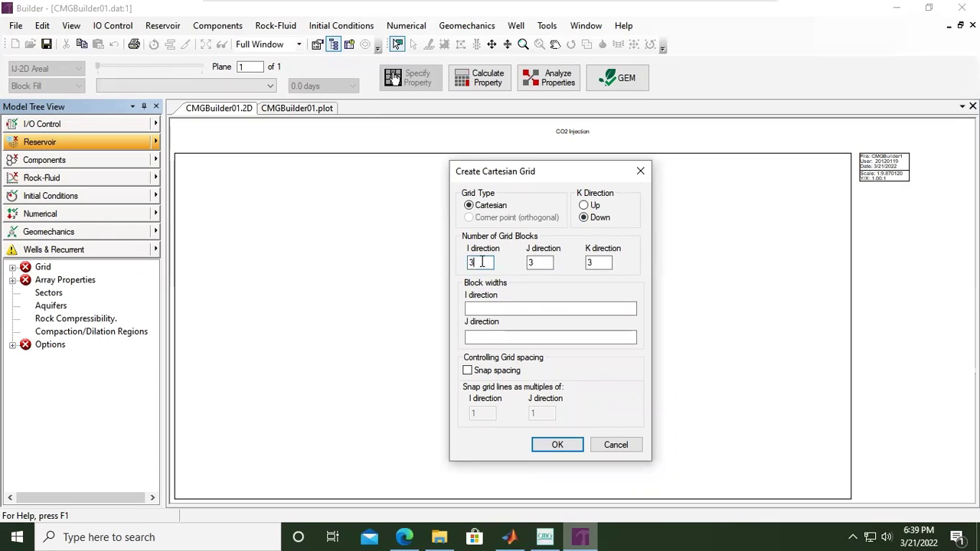
text(100)
key(Tab)
text(1)
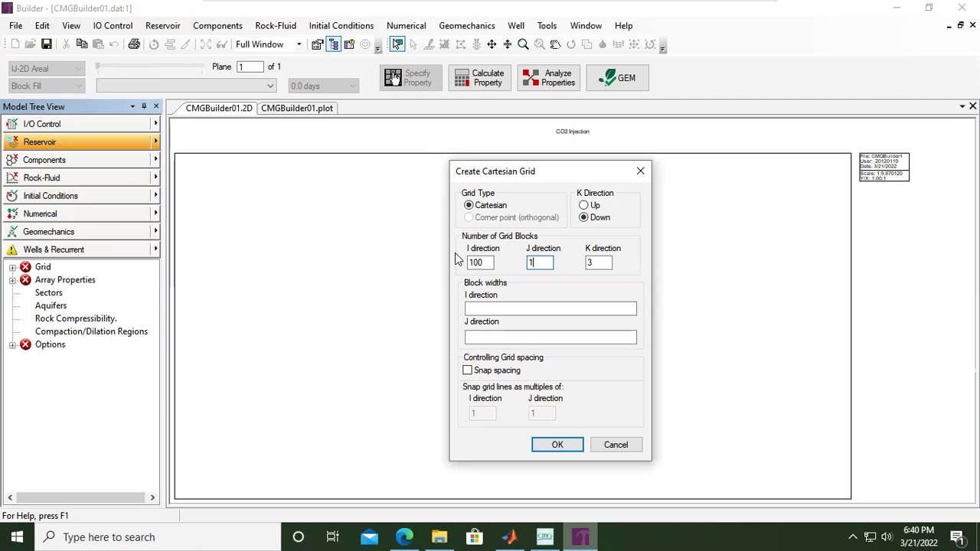
key(Tab)
text(20)
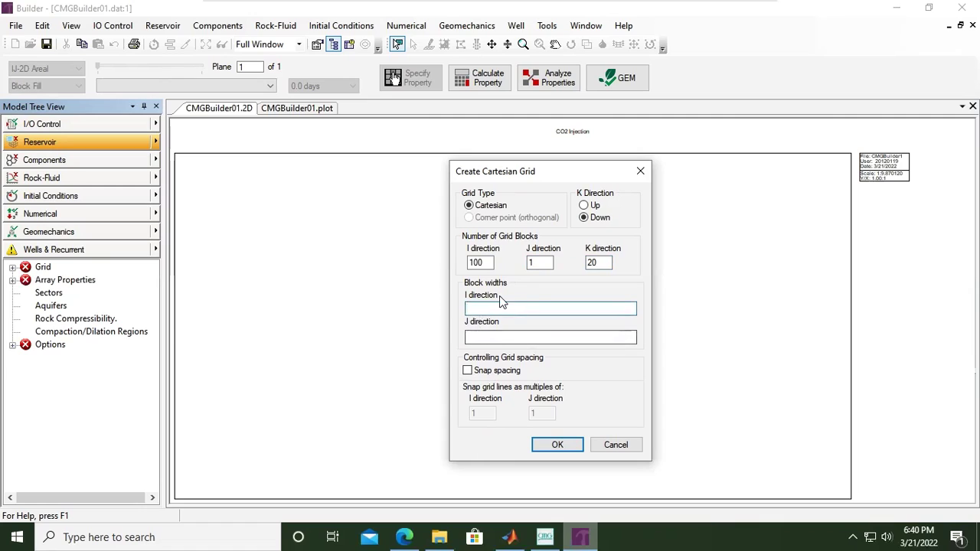
Set the block widths to 100*10 in the I direction and 10 in the J direction, and create the grid.
text(100)
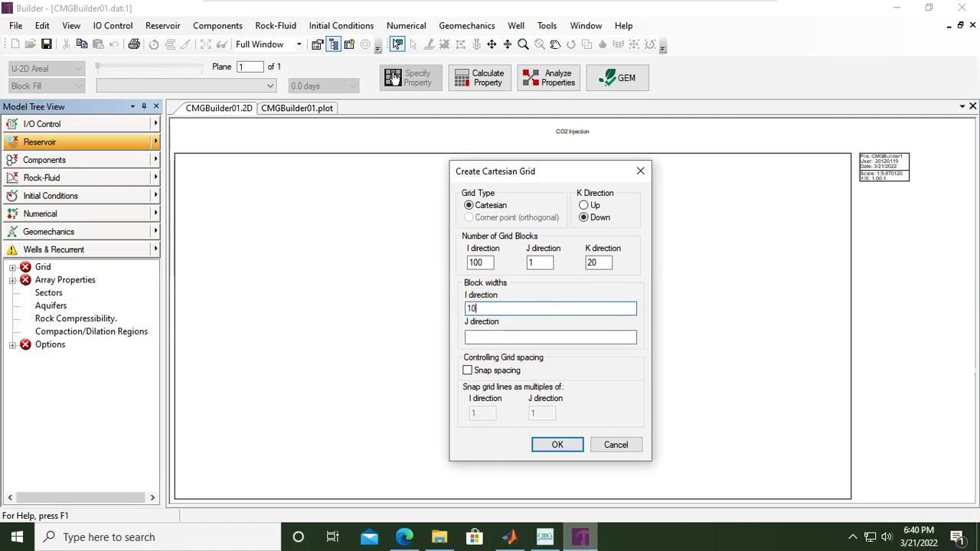
double_click(481, 263)
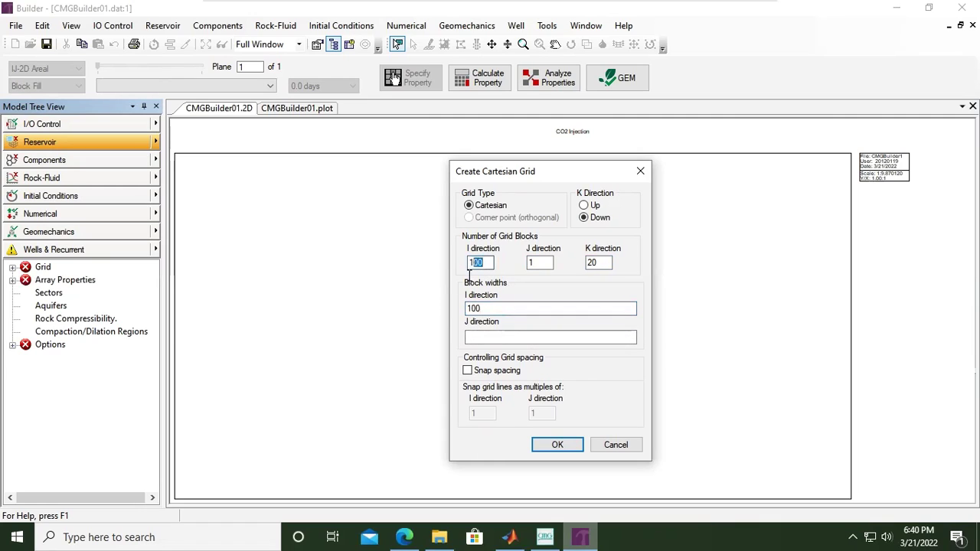
click(501, 309)
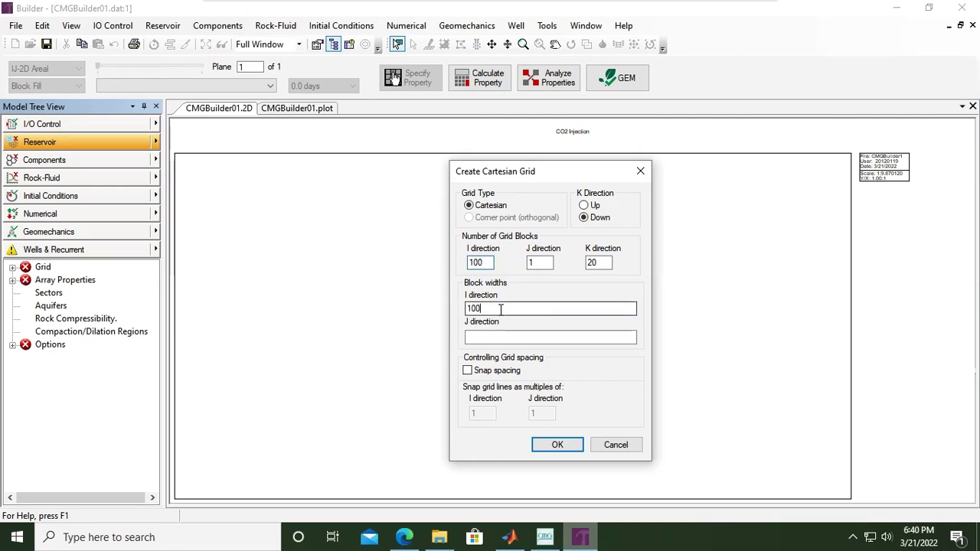
text(*10)
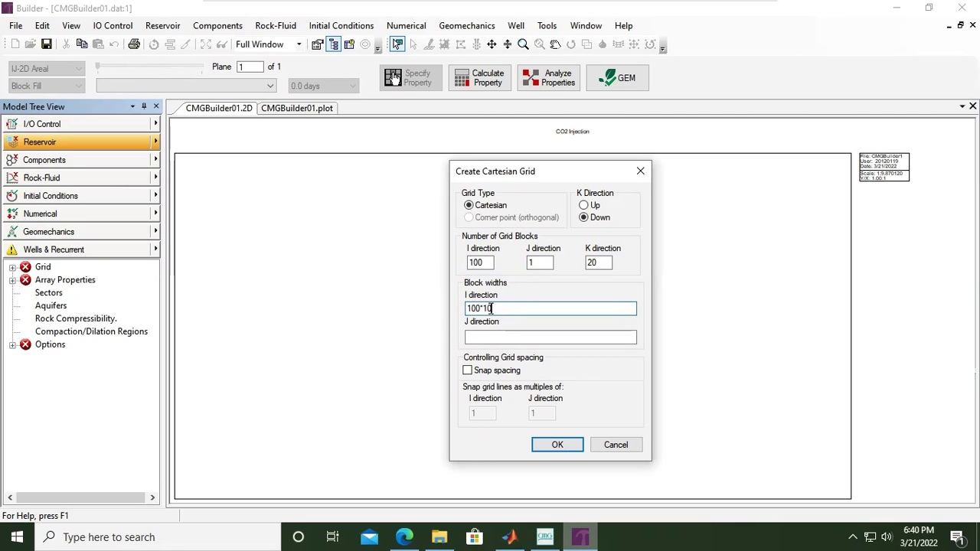
click(493, 337)
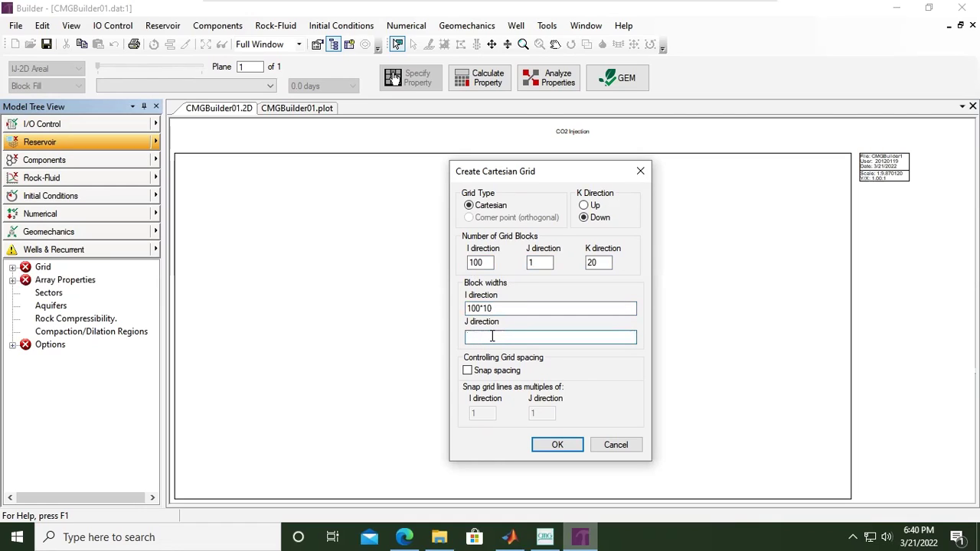
text(10)
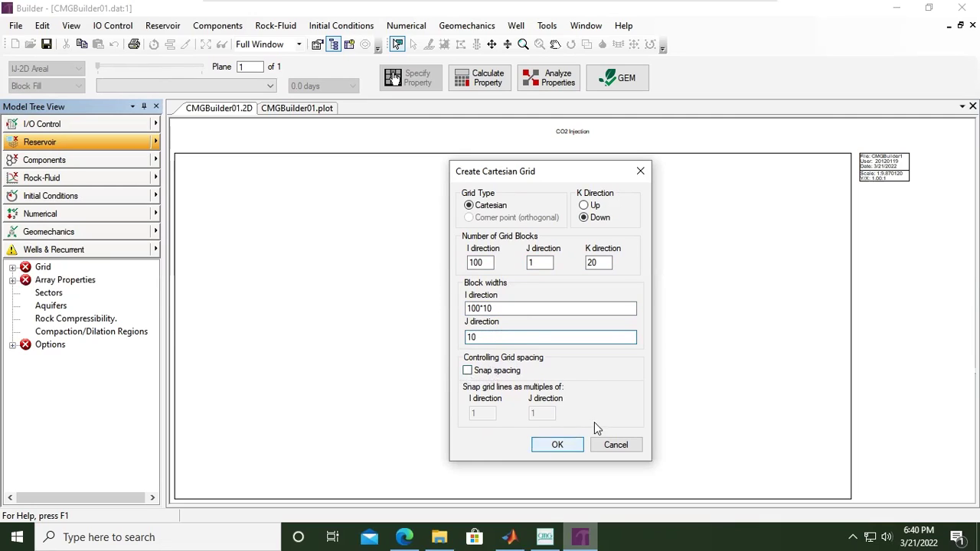
click(558, 446)
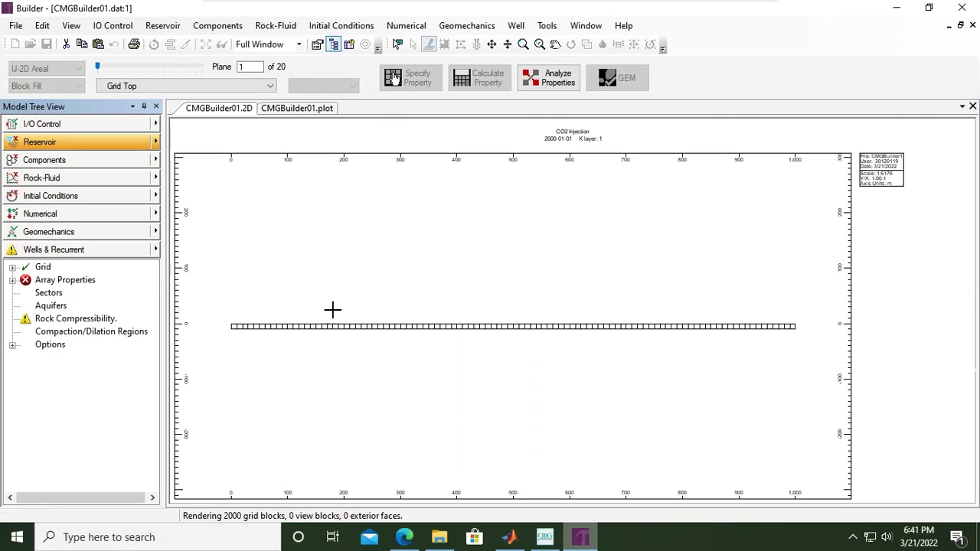
Take the new grid's 2D view out of grid editing by switching it to Probe Mode.
scroll(291, 304, down, 1)
scroll(373, 356, down, 2)
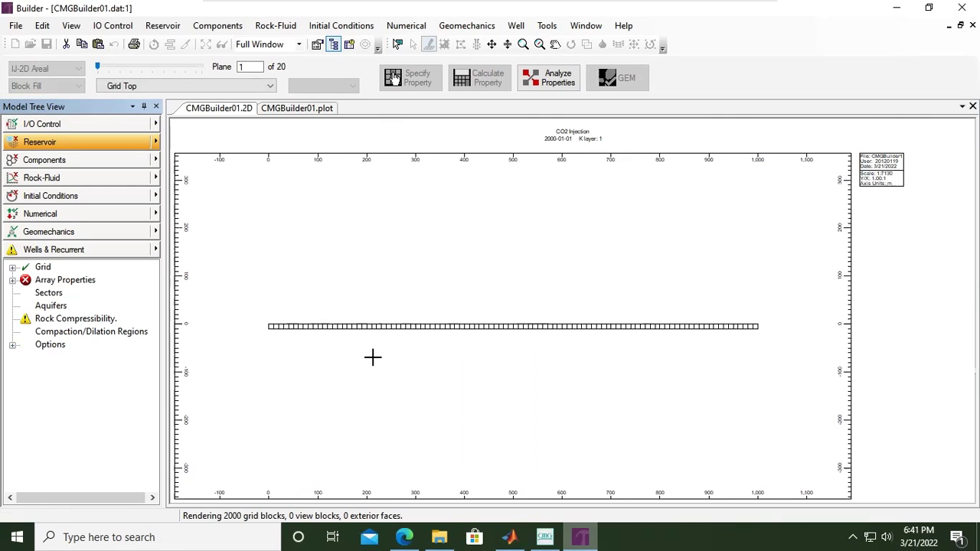
scroll(373, 357, up, 2)
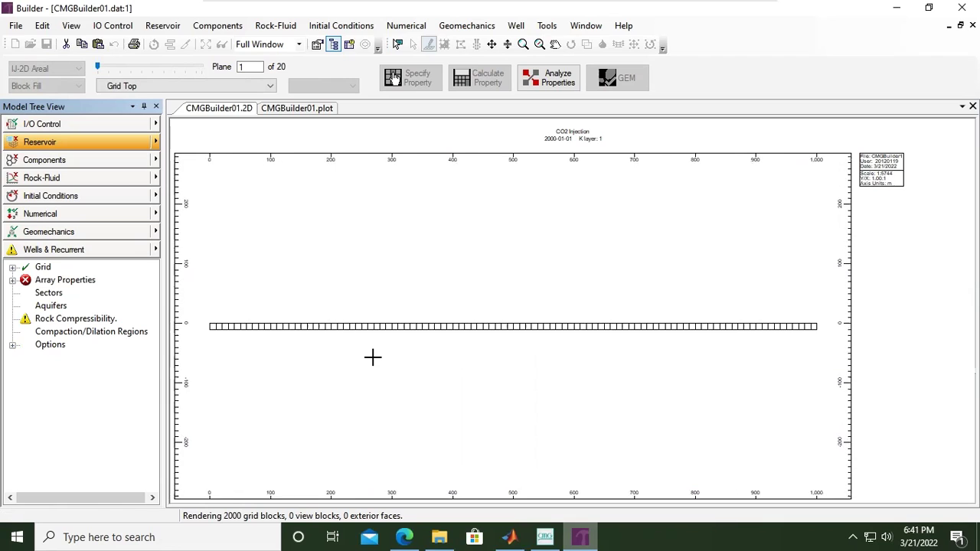
scroll(373, 357, down, 2)
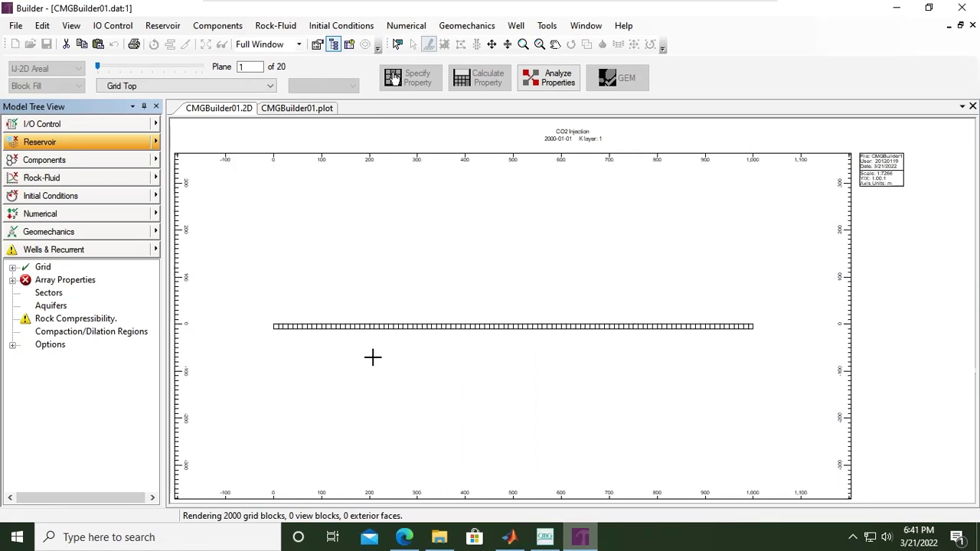
scroll(386, 381, down, 2)
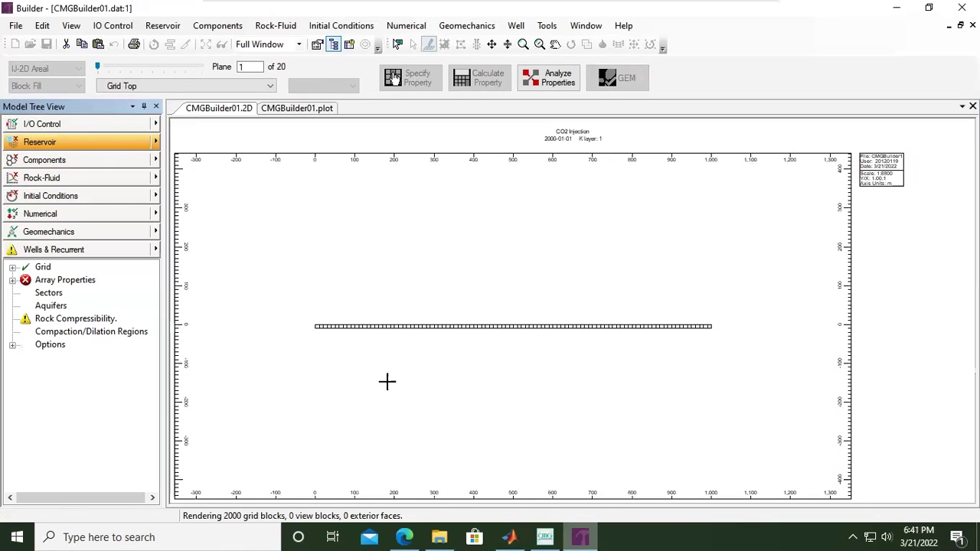
scroll(449, 337, up, 1)
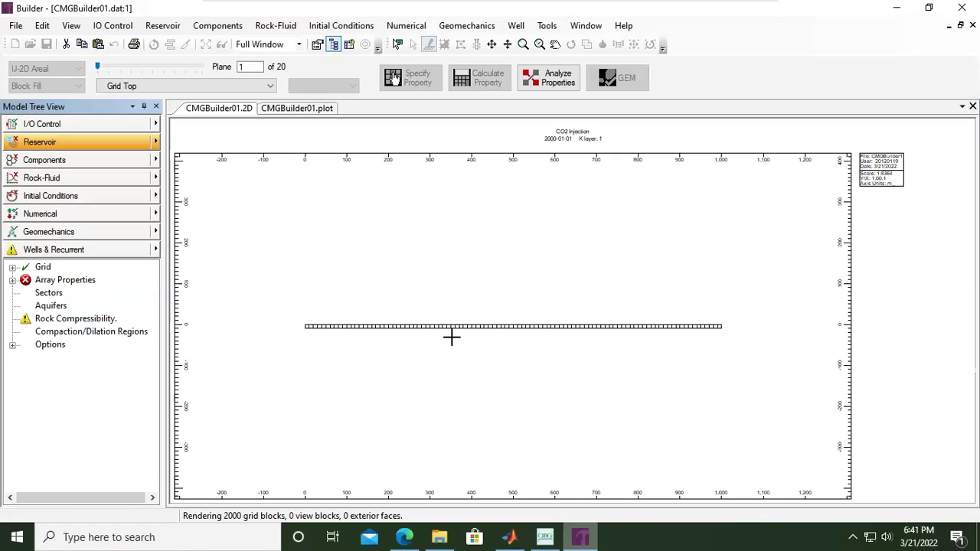
scroll(441, 239, up, 3)
right_click(441, 240)
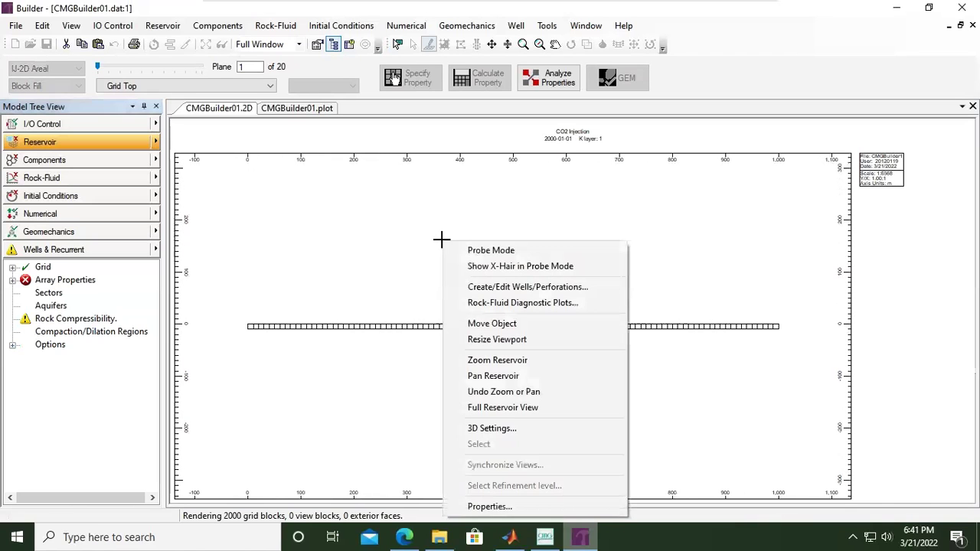
right_click(358, 250)
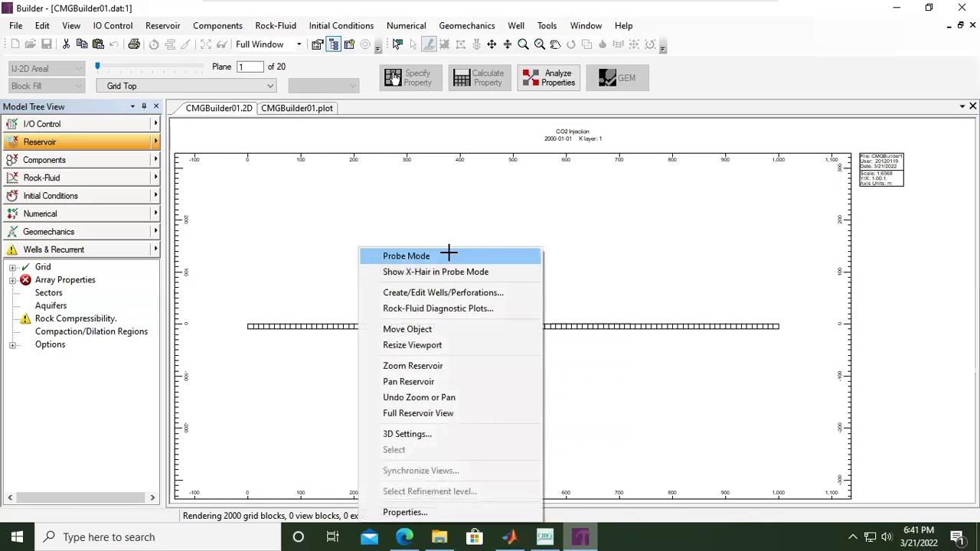
click(449, 256)
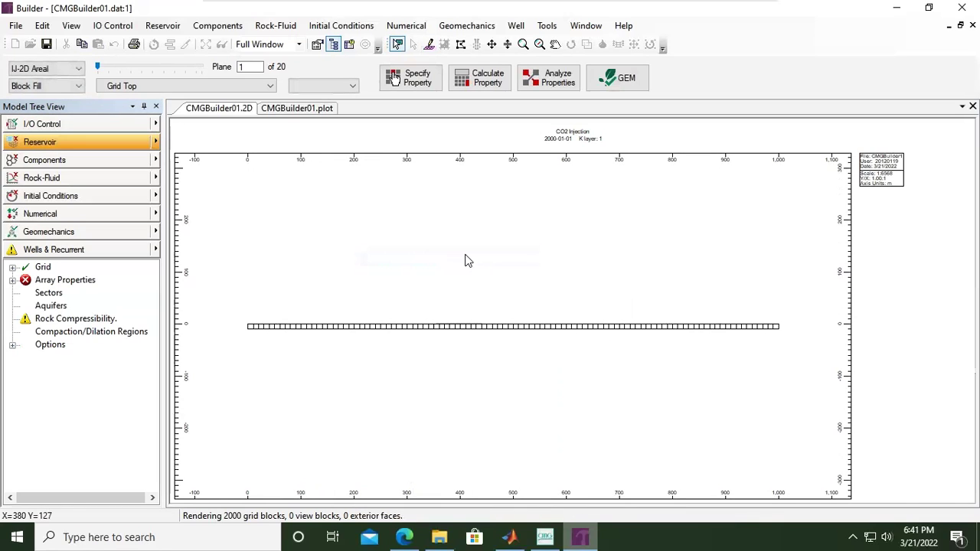
Display the grid in the IK-2D X-Sec view to inspect its vertical layers.
scroll(495, 268, down, 2)
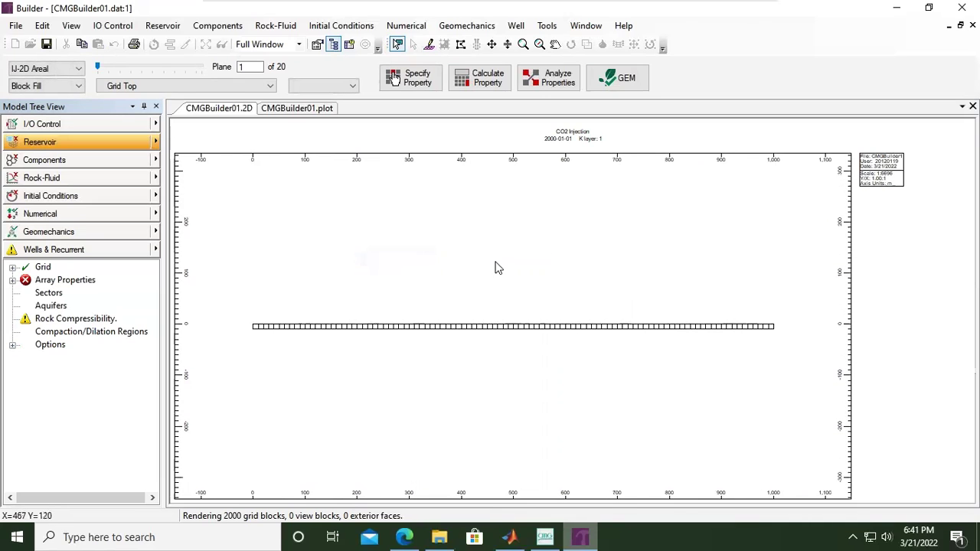
scroll(496, 267, up, 2)
right_click(425, 216)
click(582, 243)
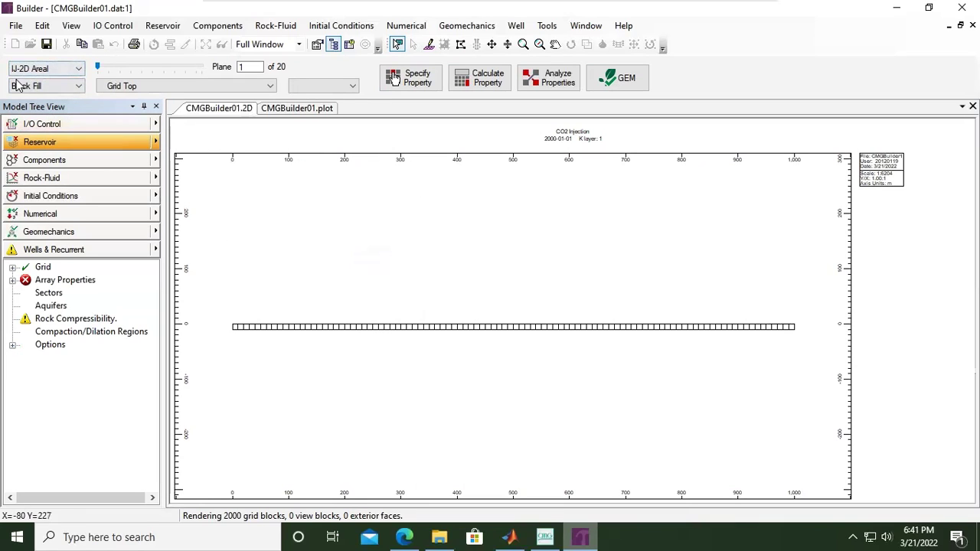
click(80, 70)
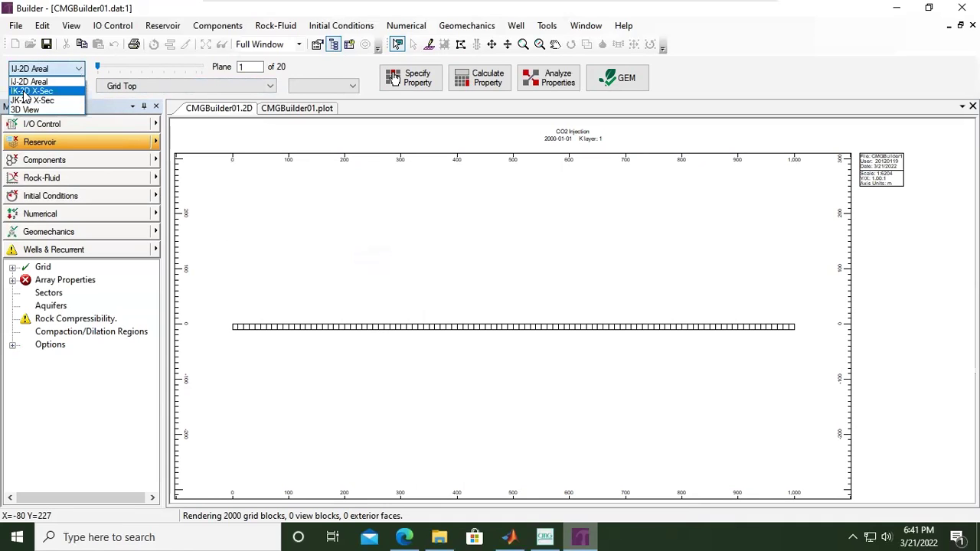
click(63, 92)
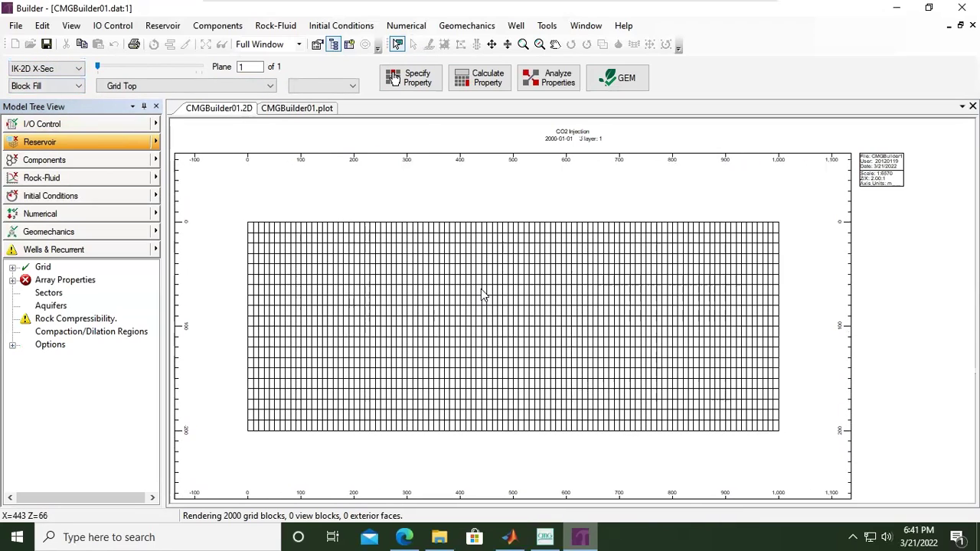
Display the grid in the JK-2D X-Sec view, and switch it to the 3D View for a closer look.
click(76, 68)
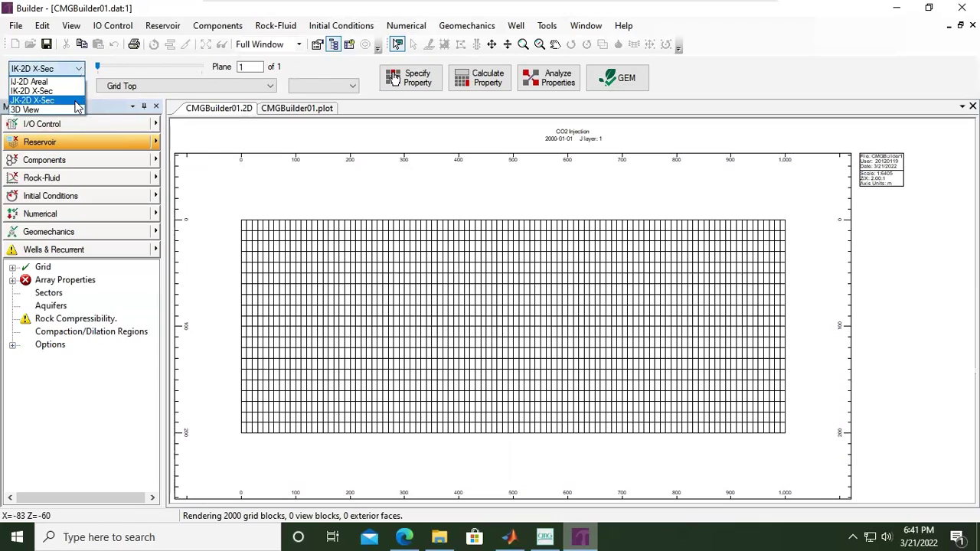
click(76, 100)
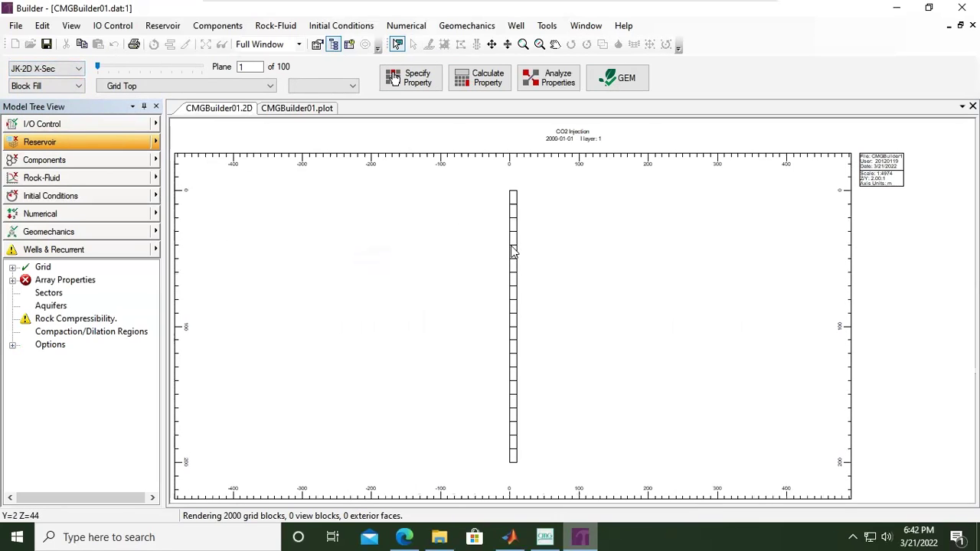
click(76, 69)
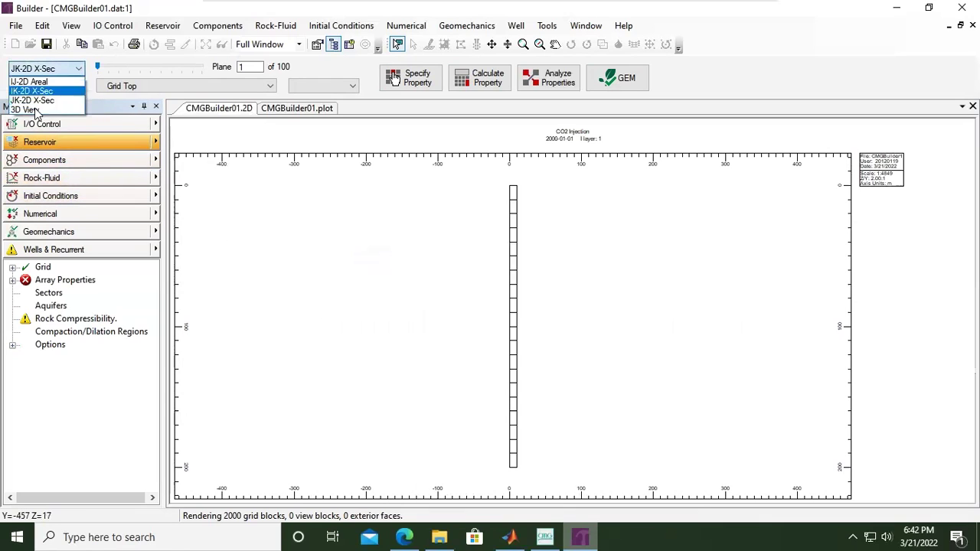
click(46, 111)
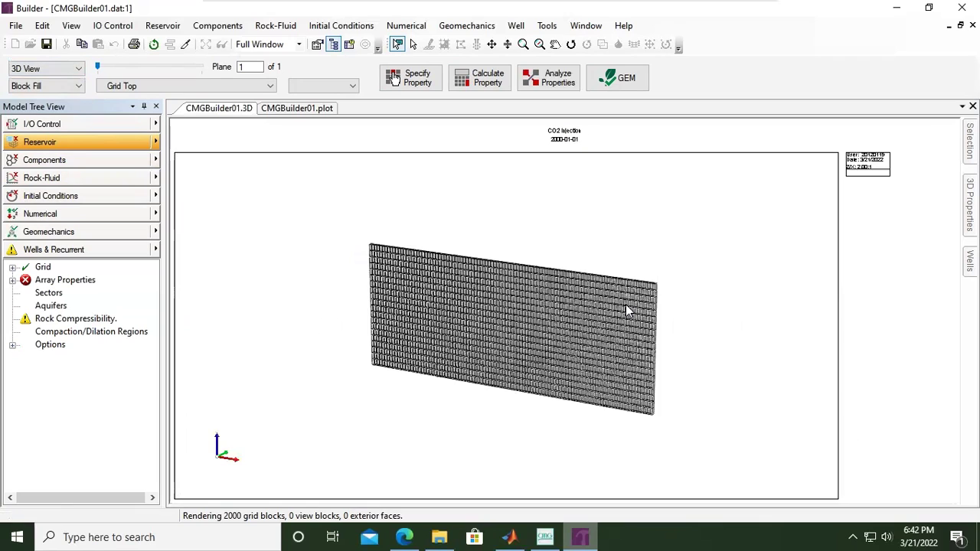
scroll(625, 304, up, 5)
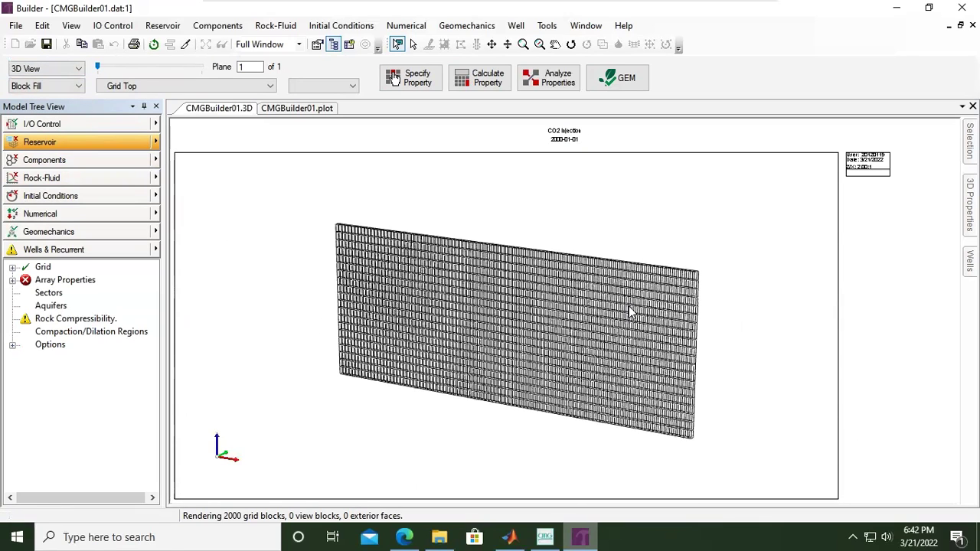
scroll(657, 384, up, 1)
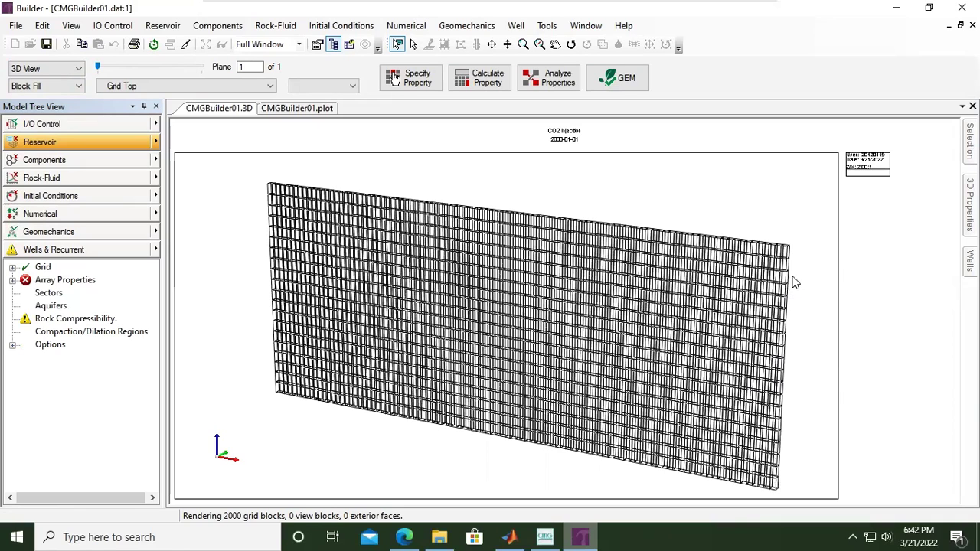
Pan and rotate the 3D grid to a nearly frontal view and examine its block layout.
right_click(761, 296)
click(810, 407)
click(555, 44)
mouse_move(602, 272)
mouse_down()
mouse_move(611, 261)
mouse_move(579, 259)
mouse_move(627, 261)
mouse_move(500, 307)
mouse_move(689, 248)
mouse_move(528, 309)
mouse_move(613, 275)
mouse_move(602, 273)
mouse_up()
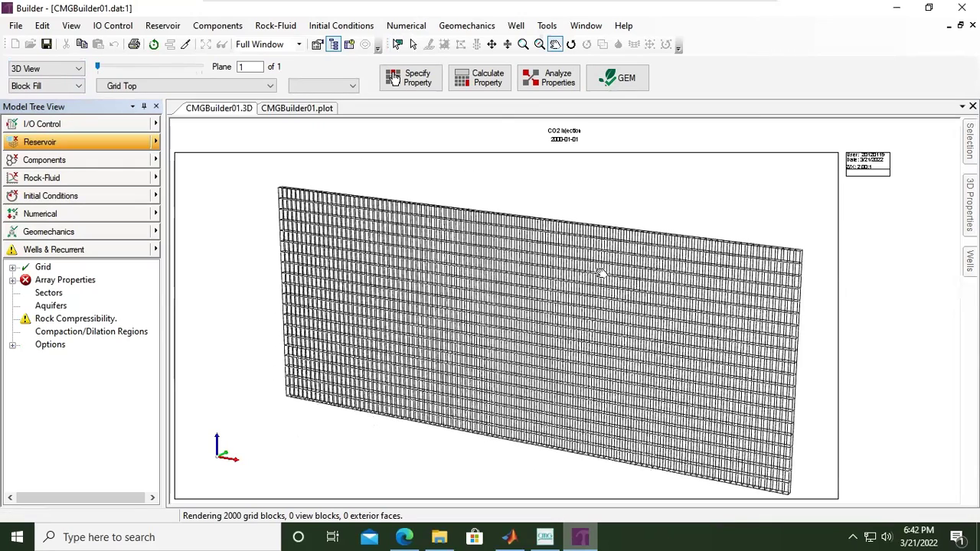
click(571, 45)
drag(569, 271, 542, 287)
scroll(542, 287, up, 5)
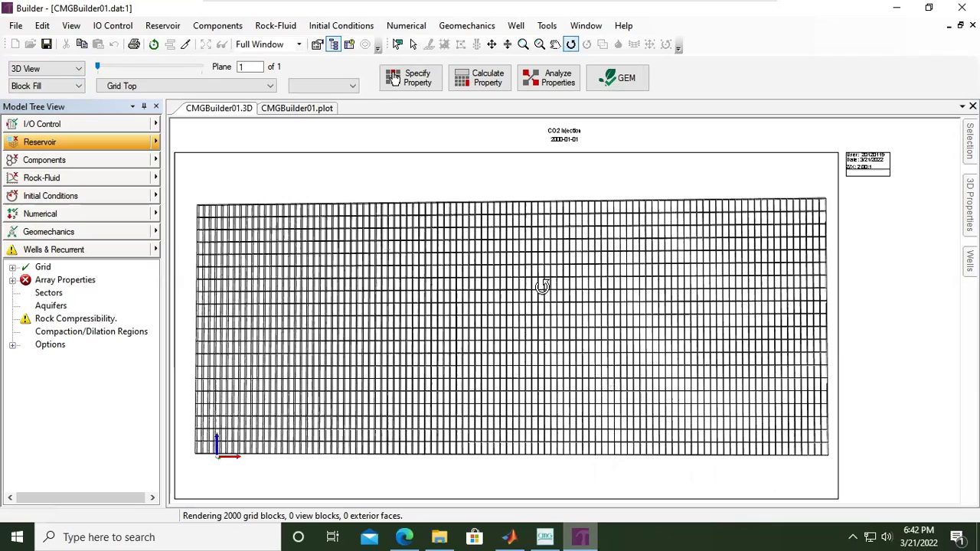
scroll(542, 287, up, 1)
scroll(543, 287, down, 3)
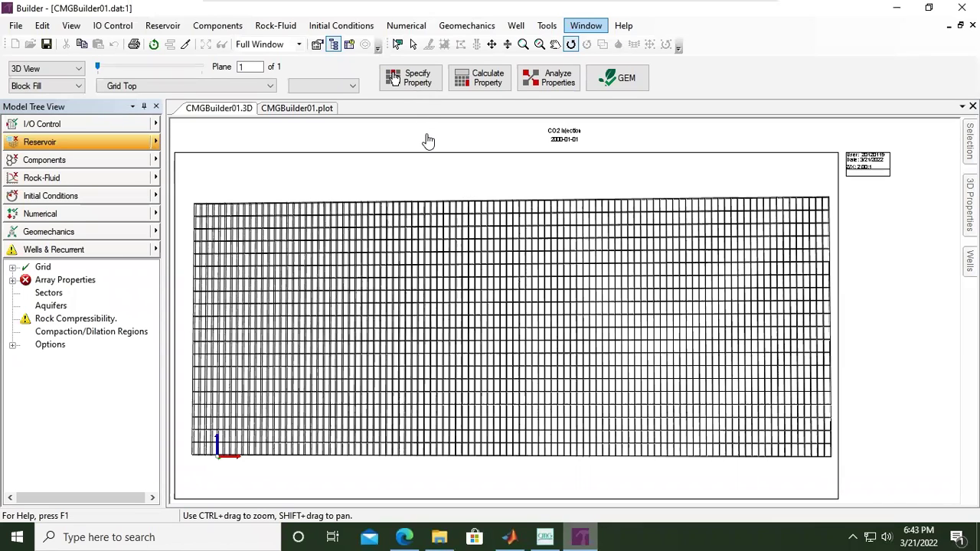
Open the General Property Specification and set the Grid Top of Layer 1 to 1200 m.
click(417, 84)
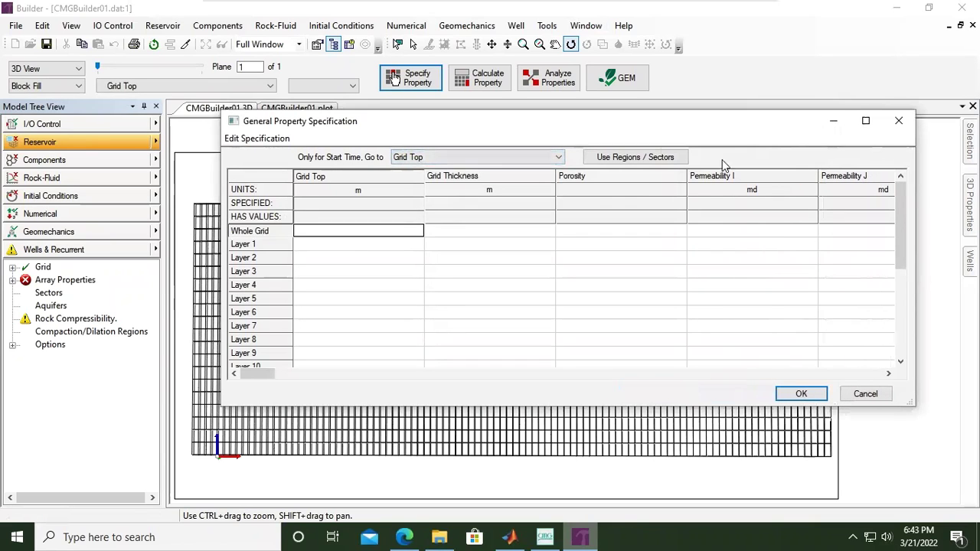
drag(641, 126, 591, 167)
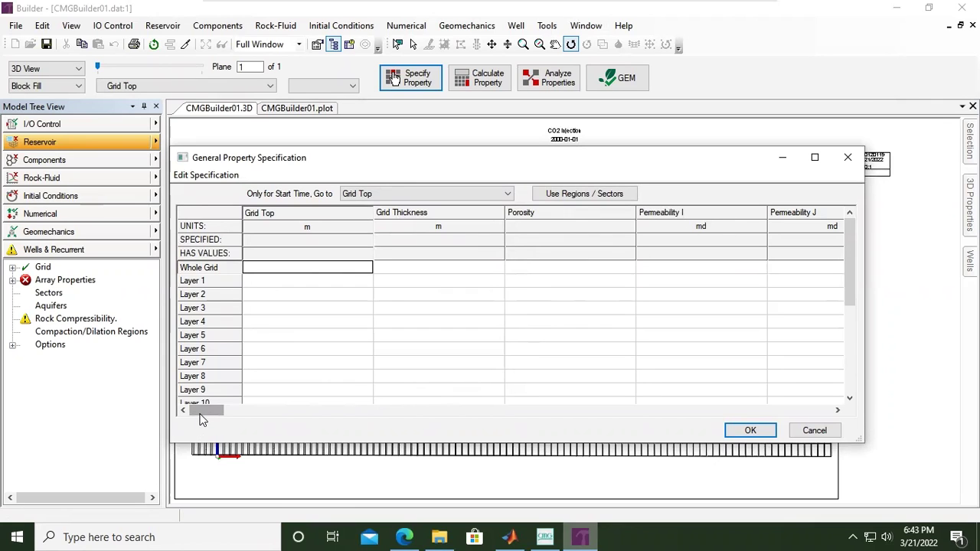
drag(203, 419, 181, 427)
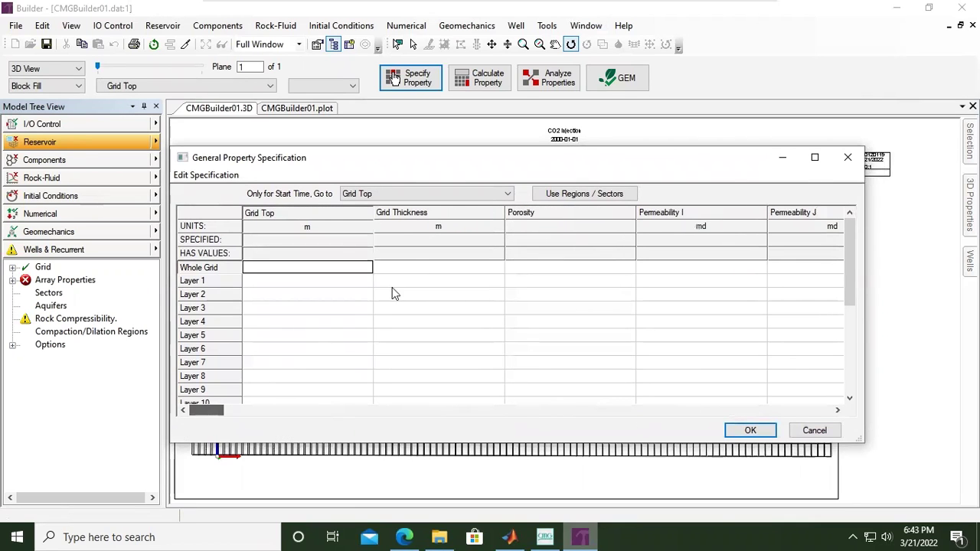
click(507, 194)
drag(502, 273, 540, 233)
click(553, 234)
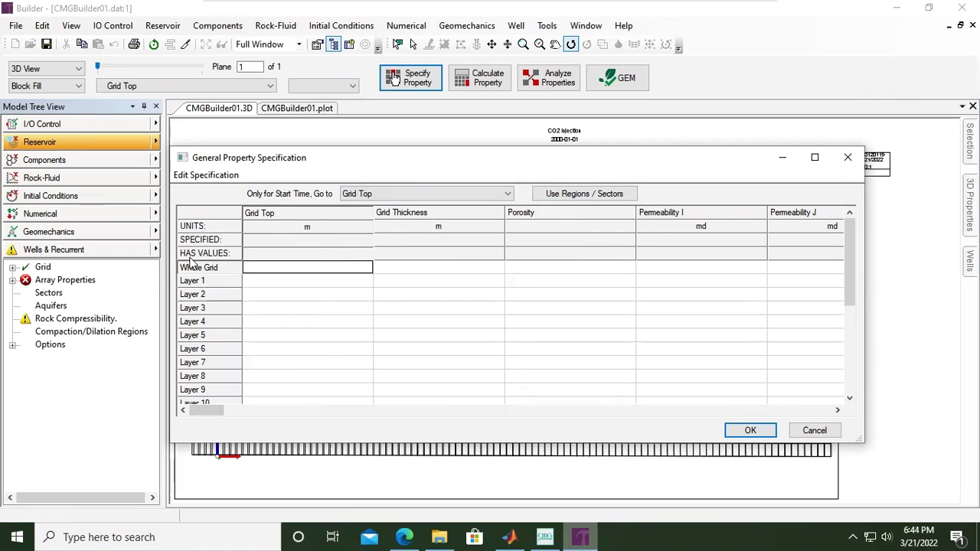
click(280, 286)
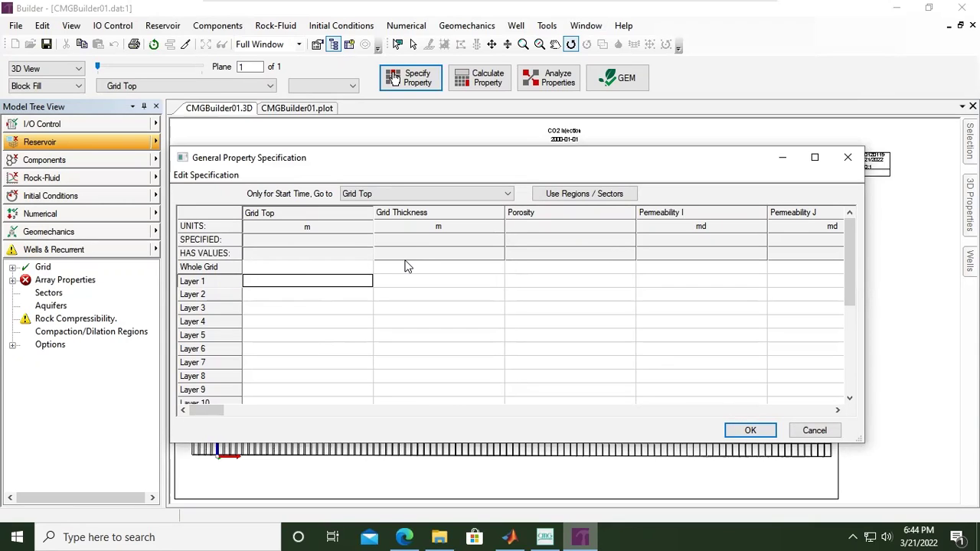
click(251, 295)
click(261, 281)
text(1200)
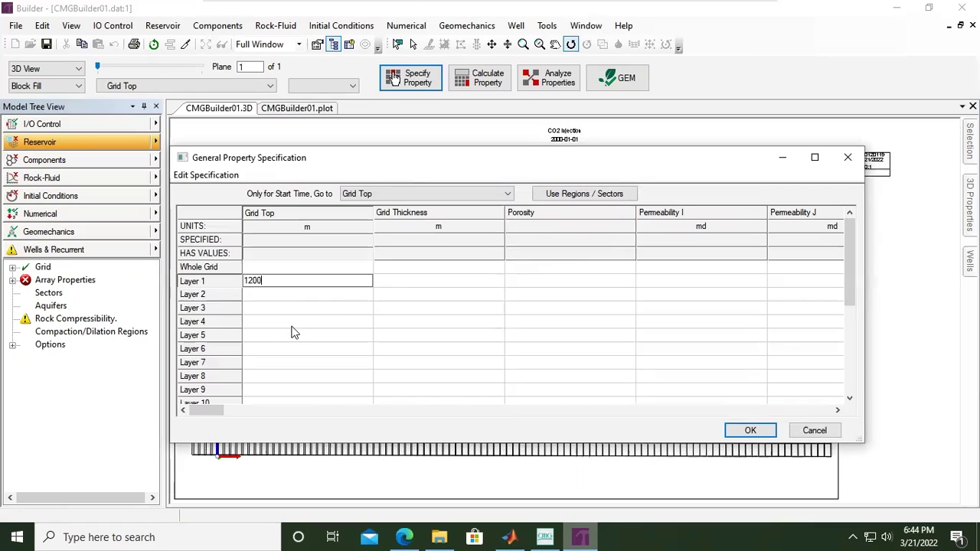
Set the Grid Thickness to 5 m and the Porosity to 0.12 for the whole grid.
click(405, 270)
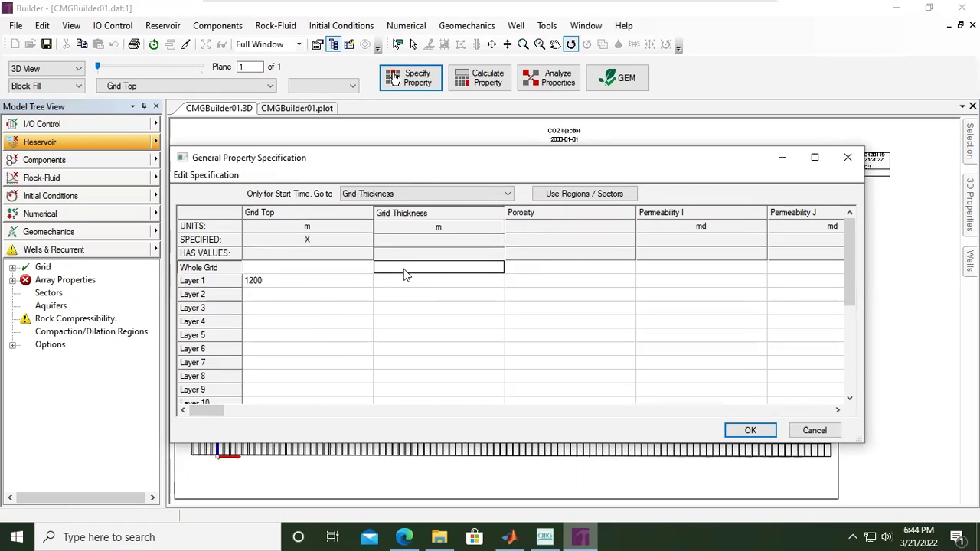
text(5)
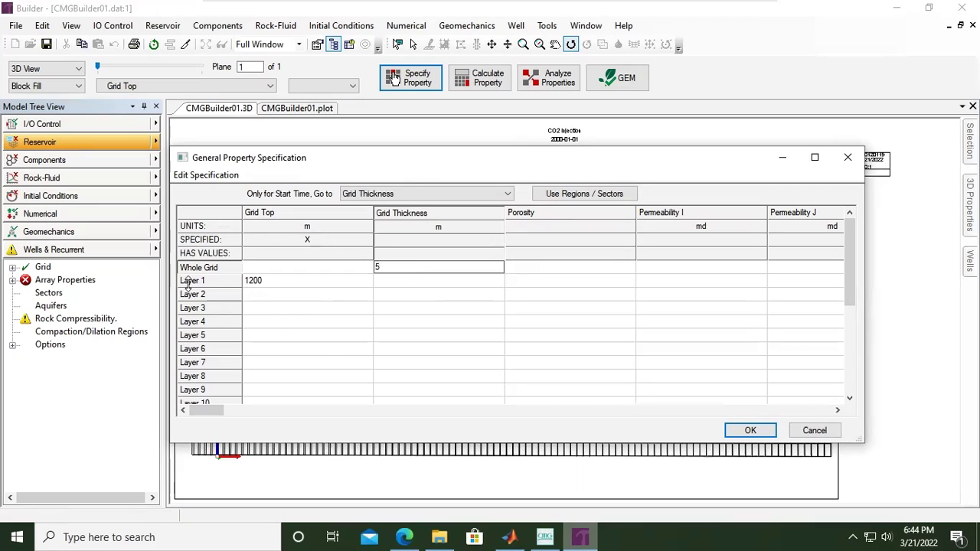
click(404, 282)
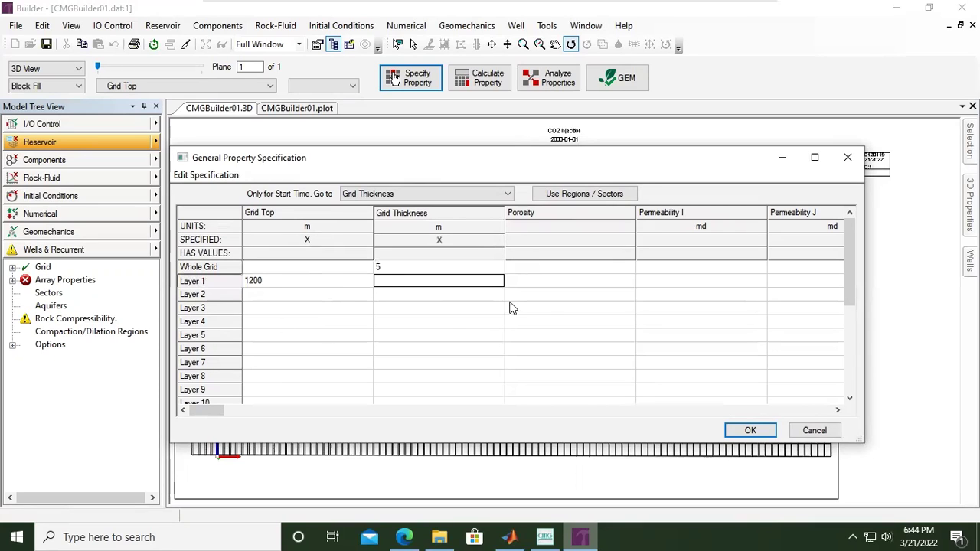
scroll(436, 316, down, 3)
scroll(435, 314, up, 3)
click(518, 268)
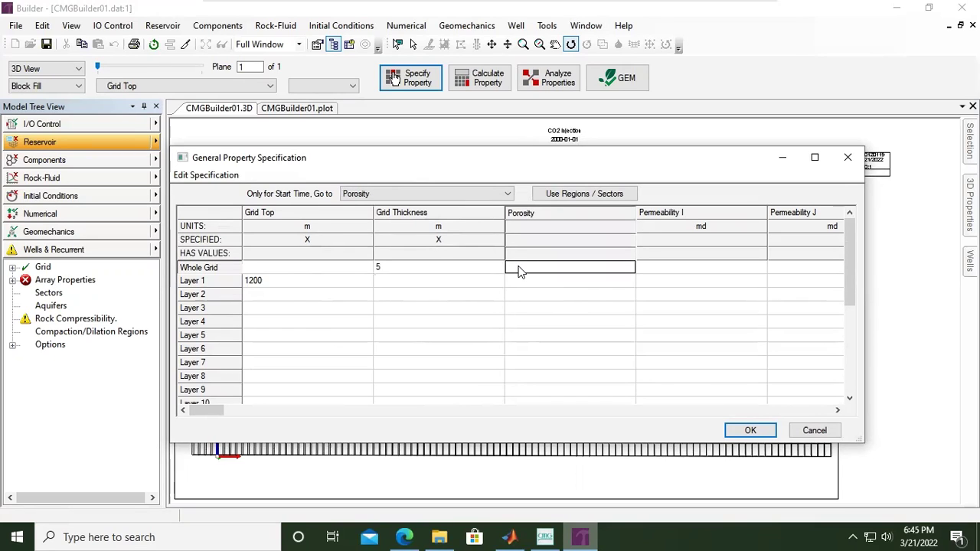
text(0.12)
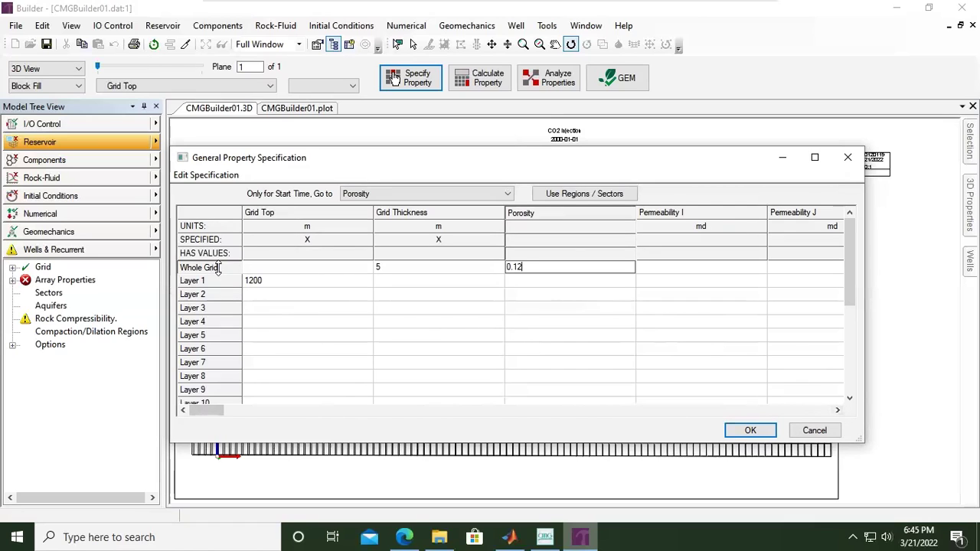
Set Permeability I, Permeability J and Permeability K to 100 md each for the whole grid.
click(836, 410)
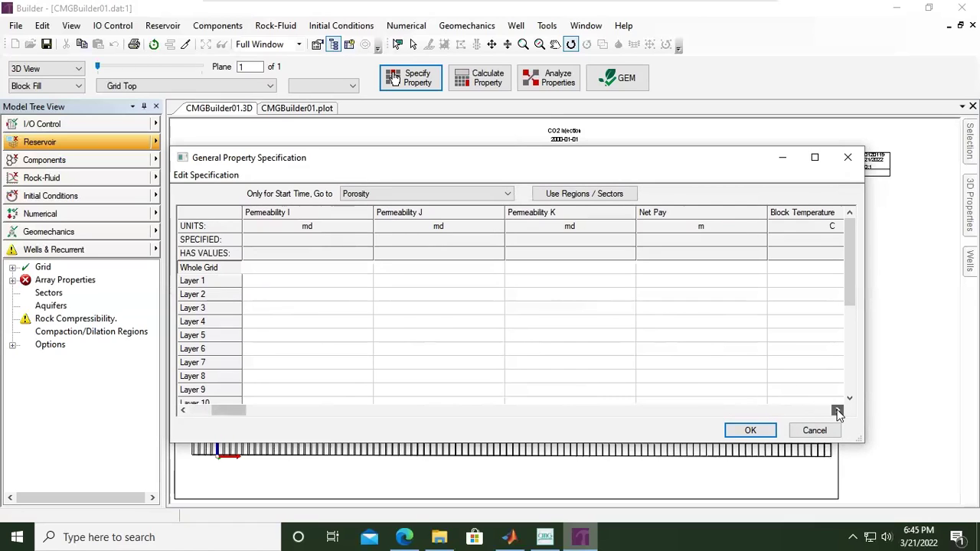
click(182, 410)
click(402, 267)
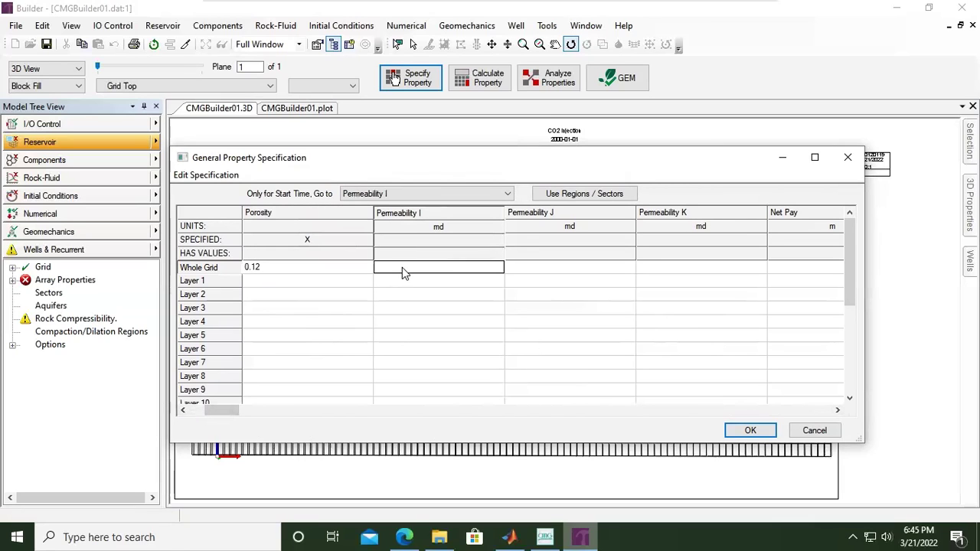
text(100)
key(Tab)
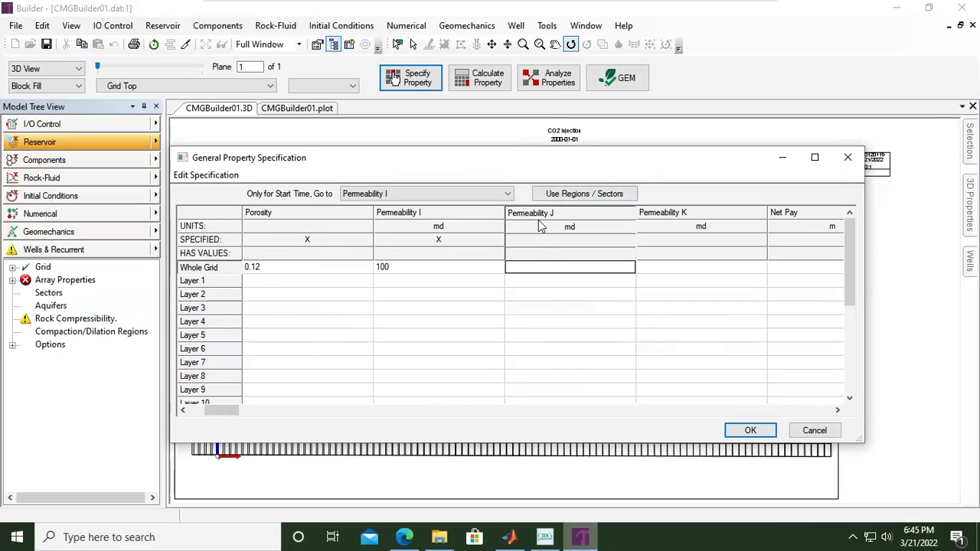
text(100)
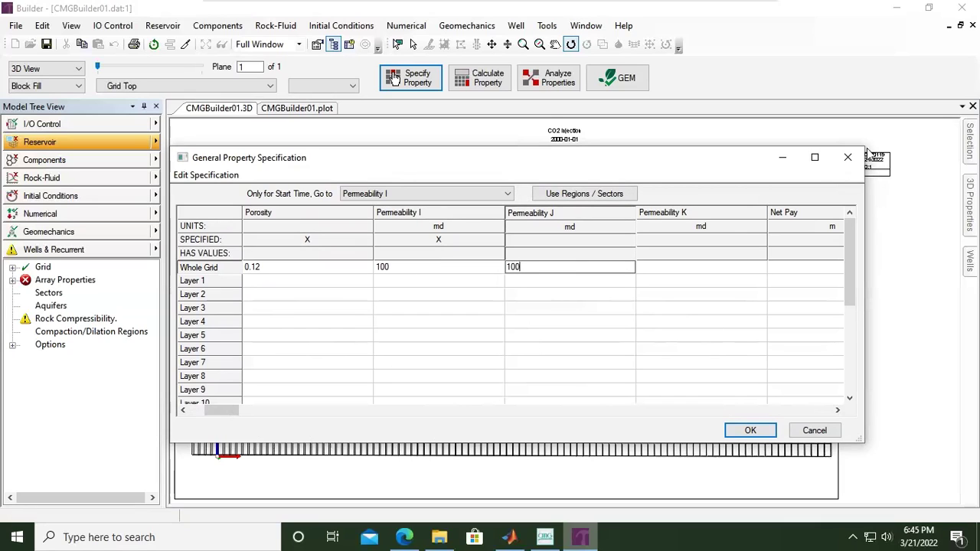
click(685, 270)
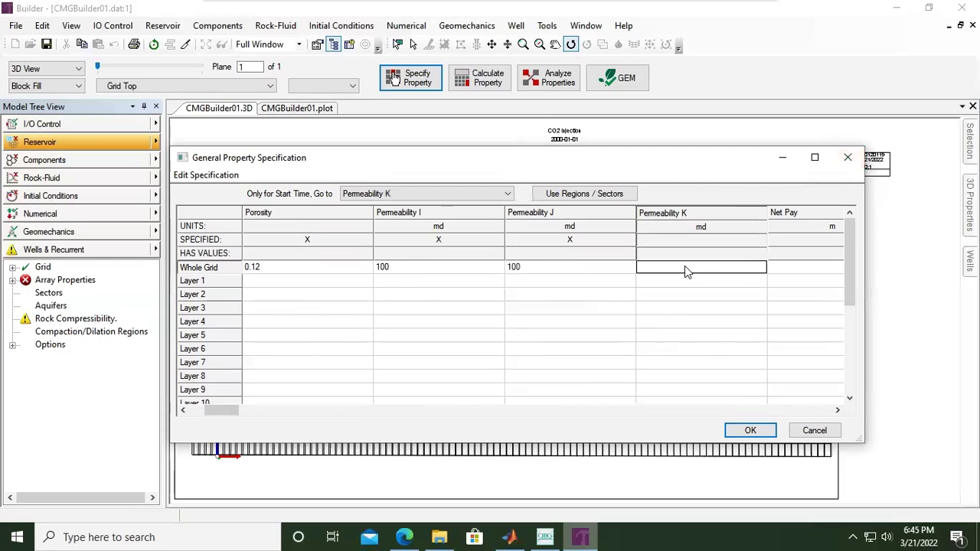
text(100)
click(682, 282)
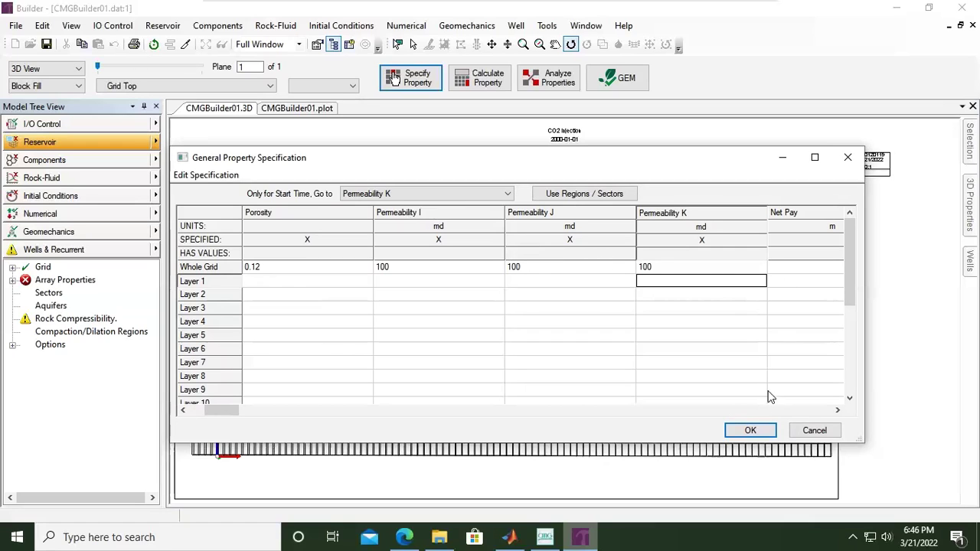
Accept the property specification and calculate the block values for all specified properties, keeping the interpolation from contour maps.
click(839, 412)
click(839, 412)
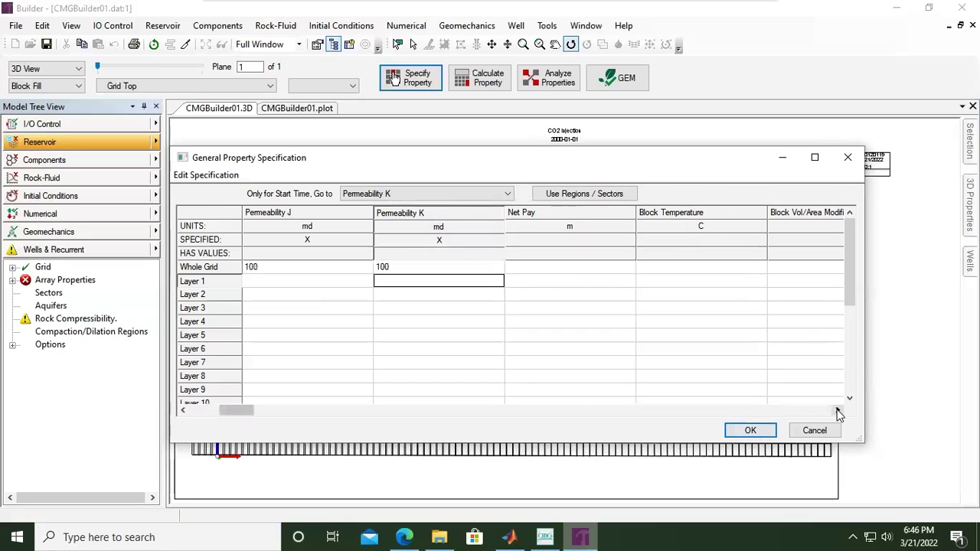
click(839, 412)
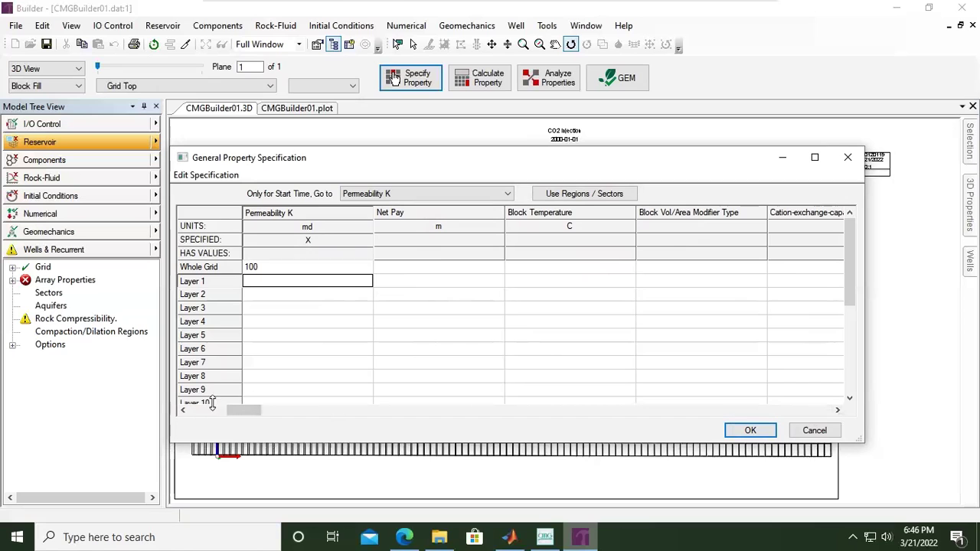
drag(235, 414, 193, 413)
click(750, 430)
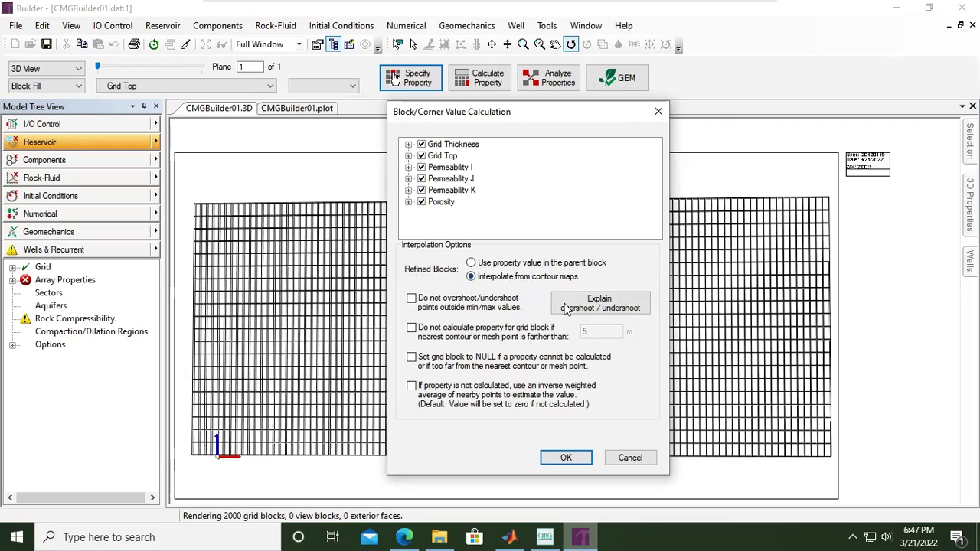
click(567, 458)
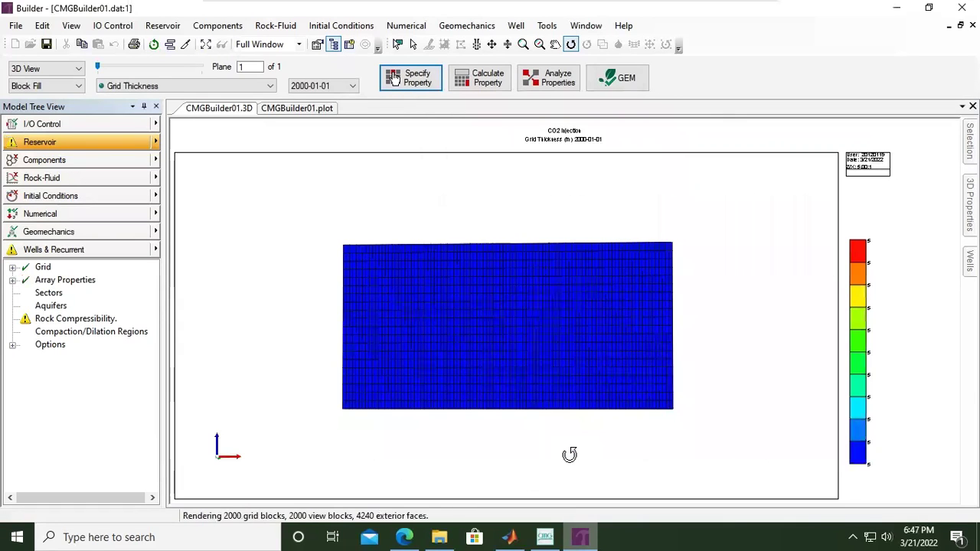
Look through the list of available grid properties and display Grid Thickness on the 3D grid.
drag(566, 396, 567, 397)
scroll(567, 397, up, 1)
scroll(567, 397, up, 2)
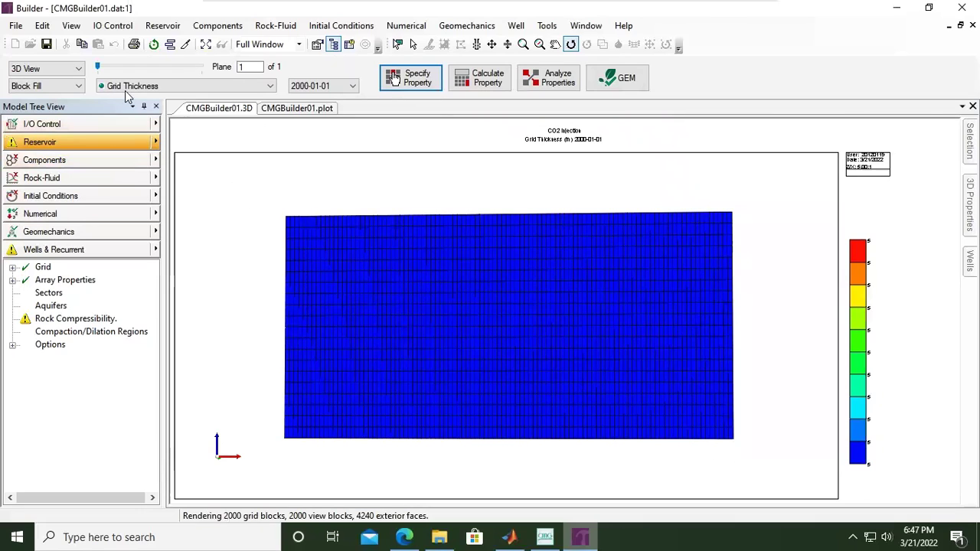
click(189, 88)
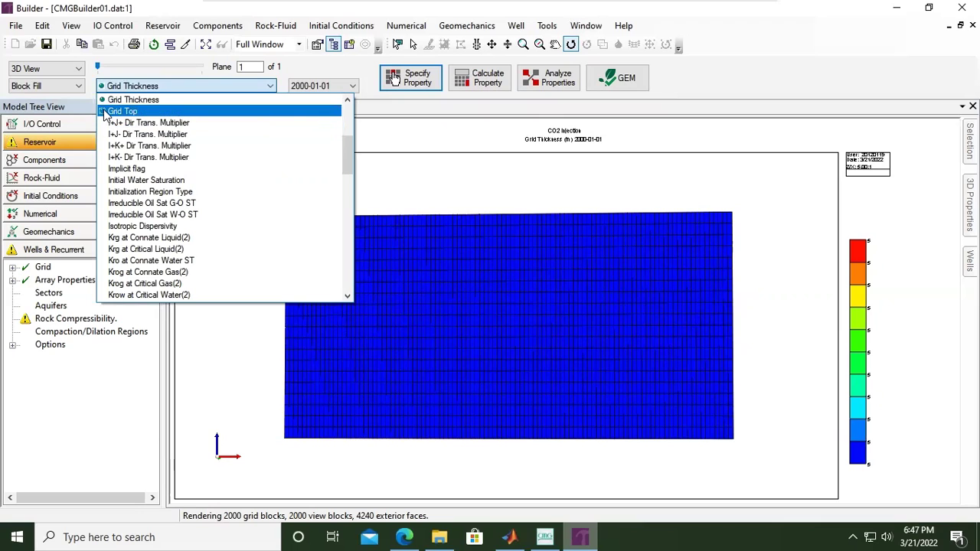
scroll(109, 114, down, 3)
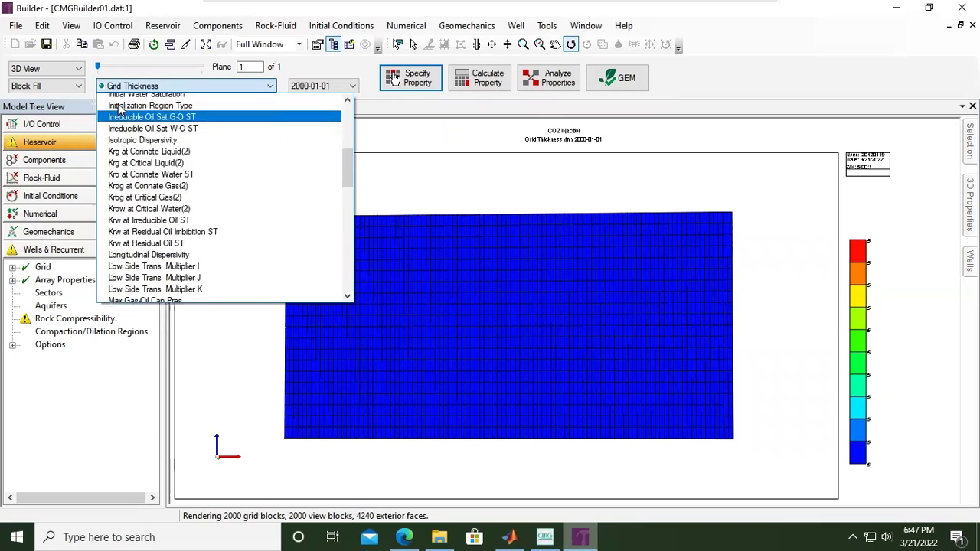
scroll(108, 113, up, 5)
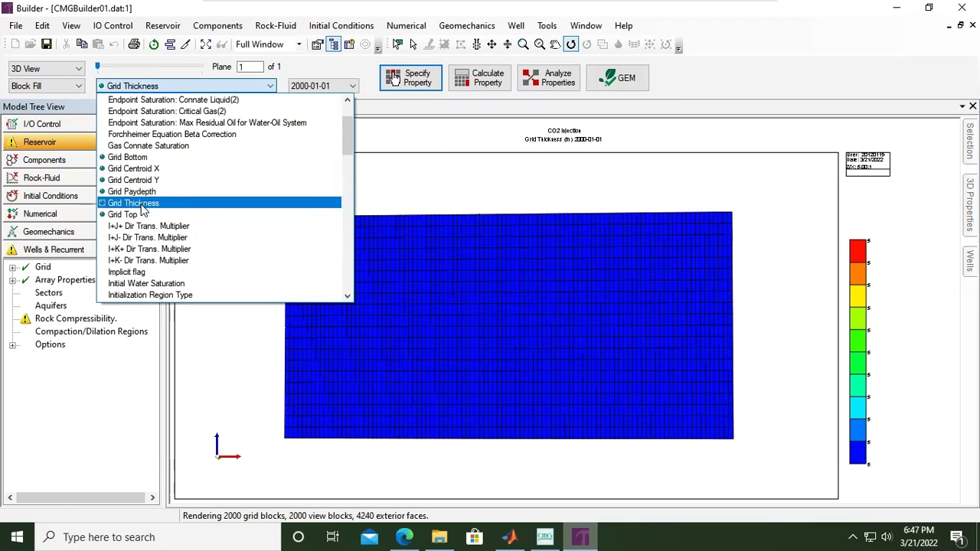
click(142, 206)
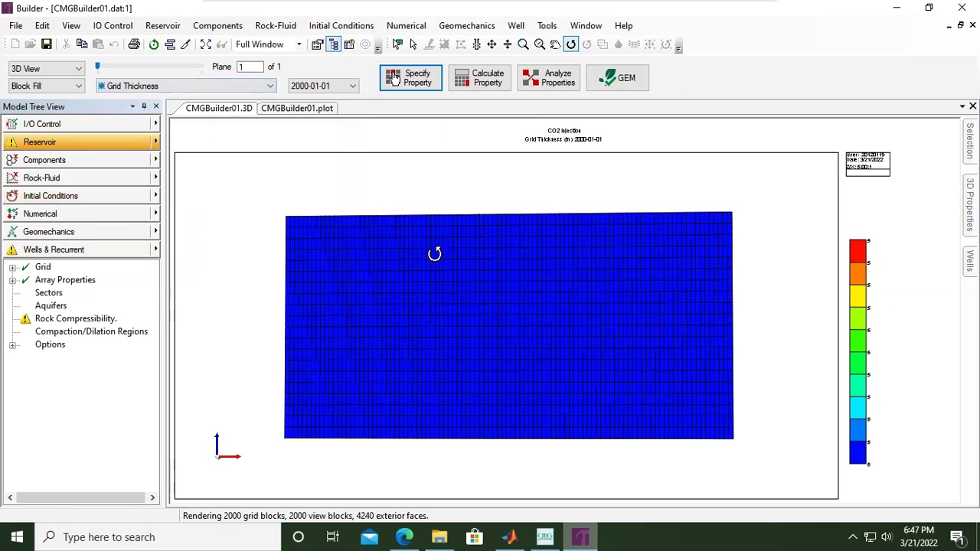
Display Porosity on the 3D grid and inspect the model from several angles.
drag(569, 286, 564, 305)
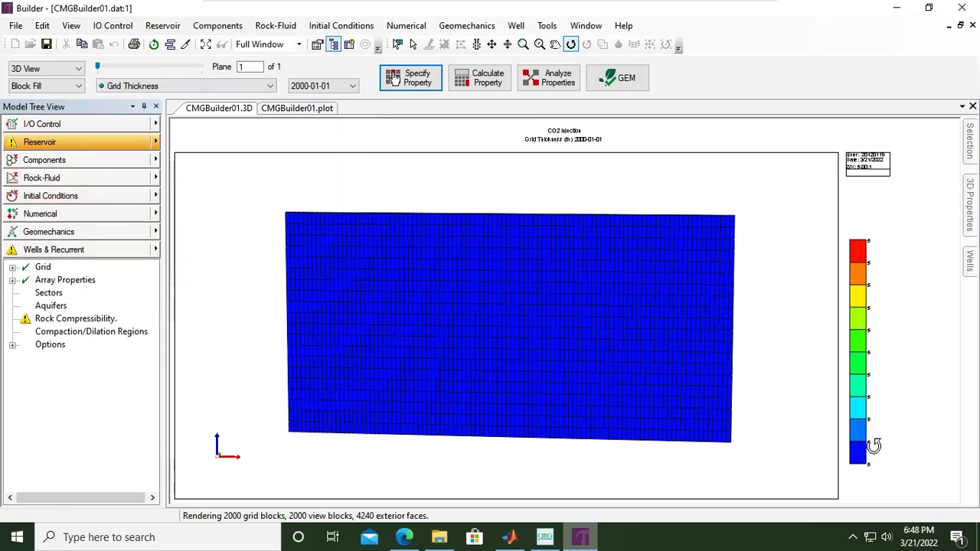
click(264, 86)
scroll(237, 164, down, 8)
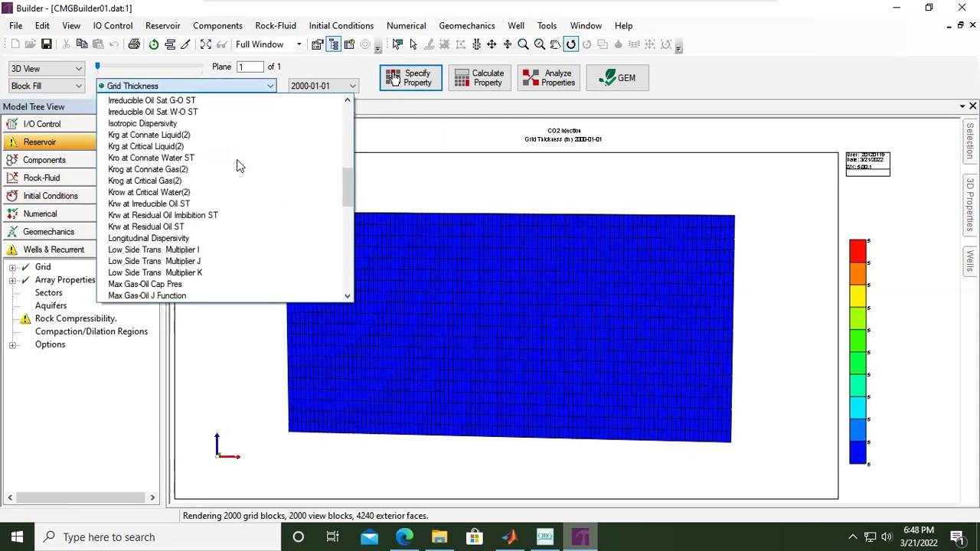
scroll(236, 164, down, 6)
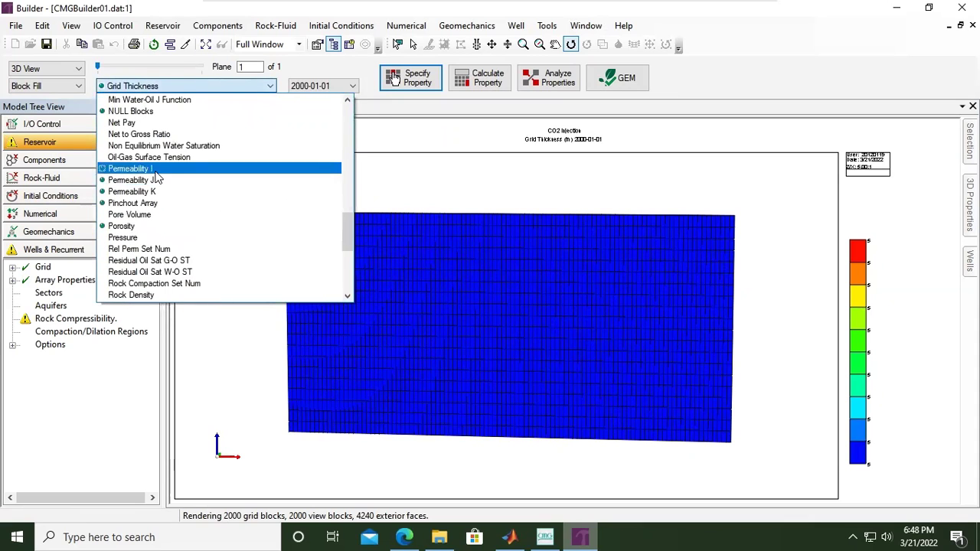
click(149, 229)
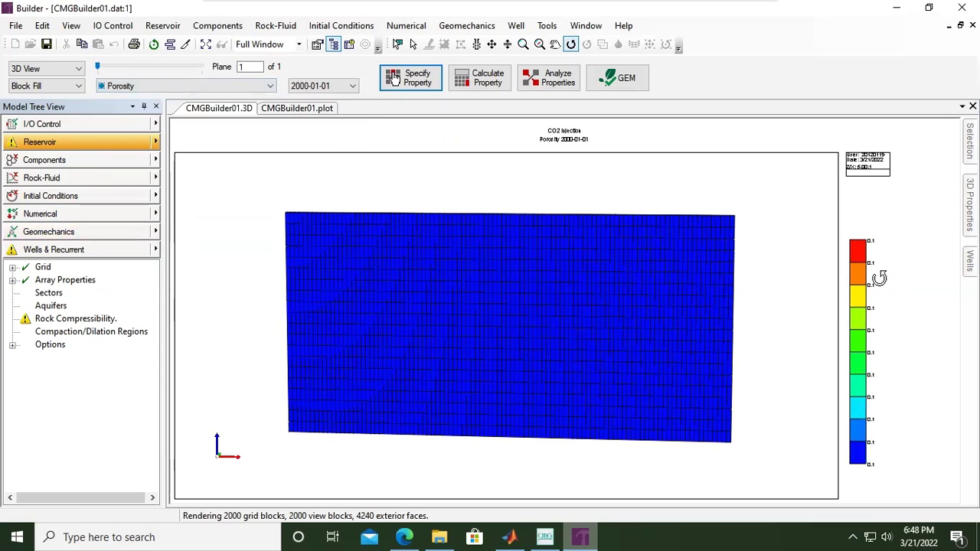
drag(673, 299, 553, 265)
scroll(565, 260, up, 3)
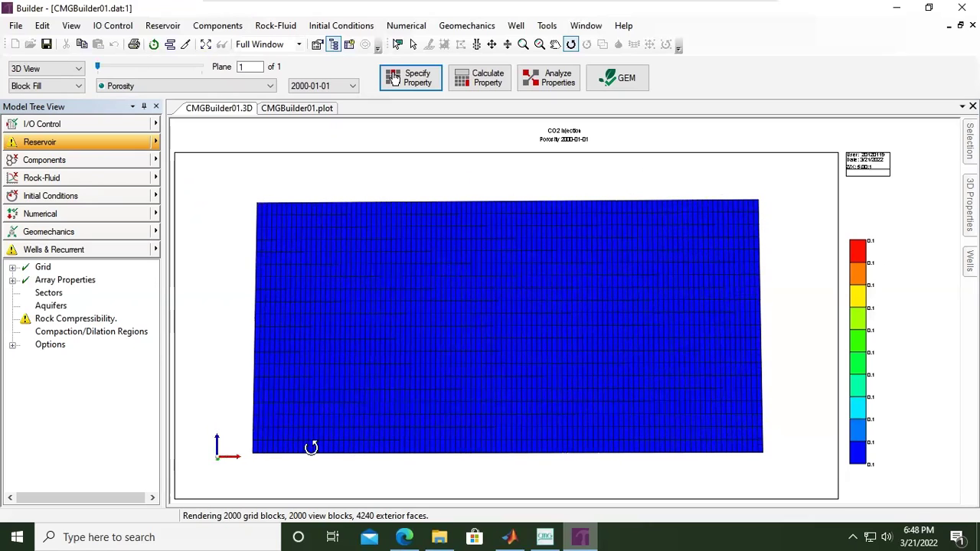
mouse_move(494, 376)
mouse_down()
mouse_move(497, 385)
mouse_move(477, 383)
mouse_up()
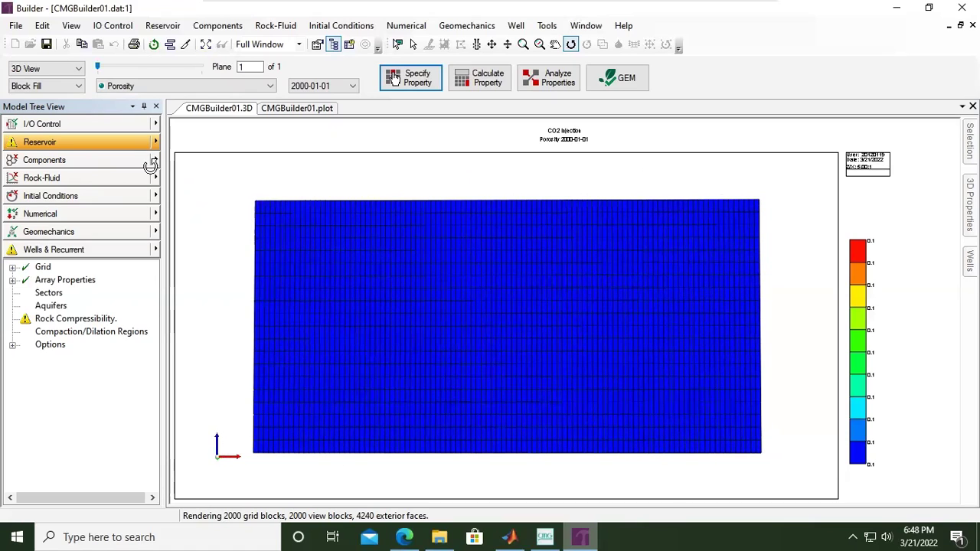
View the porosity grid in the IJ-2D Areal, IK-2D X-Sec and JK-2D X-Sec planes, then return to a rotated 3D View.
click(75, 69)
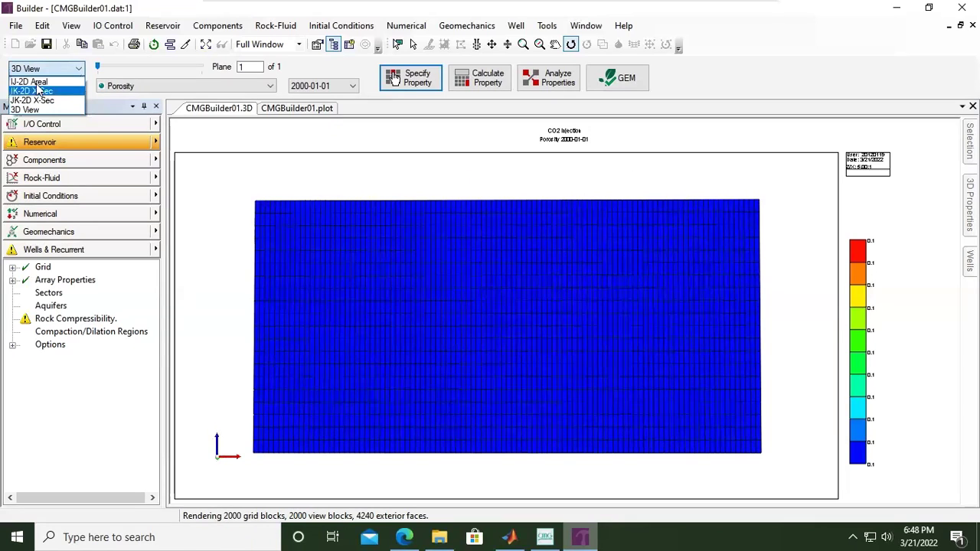
click(48, 90)
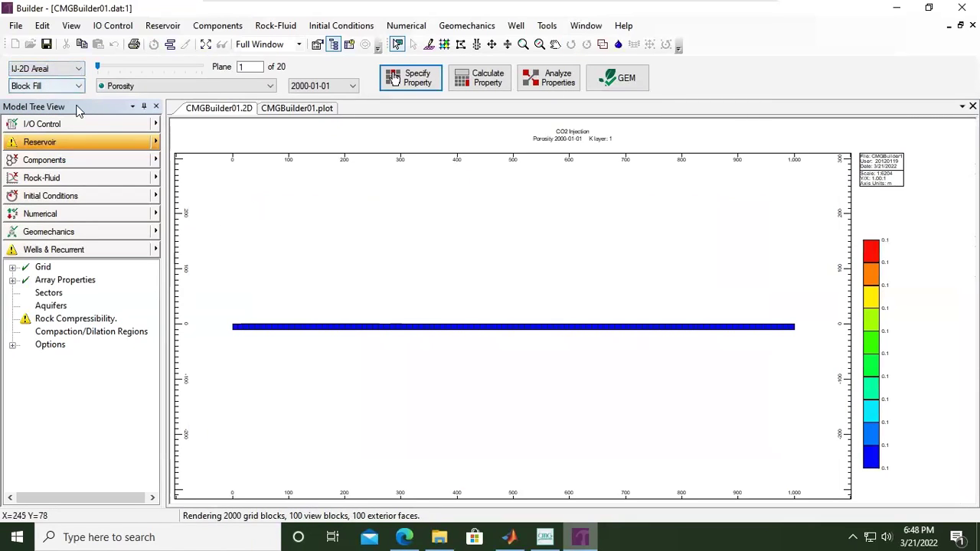
click(77, 69)
click(47, 91)
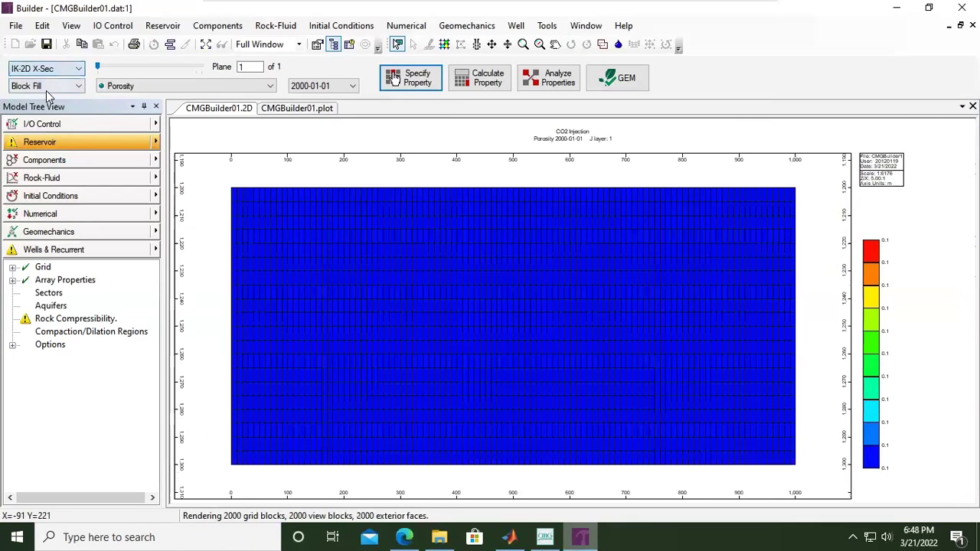
click(55, 69)
click(54, 100)
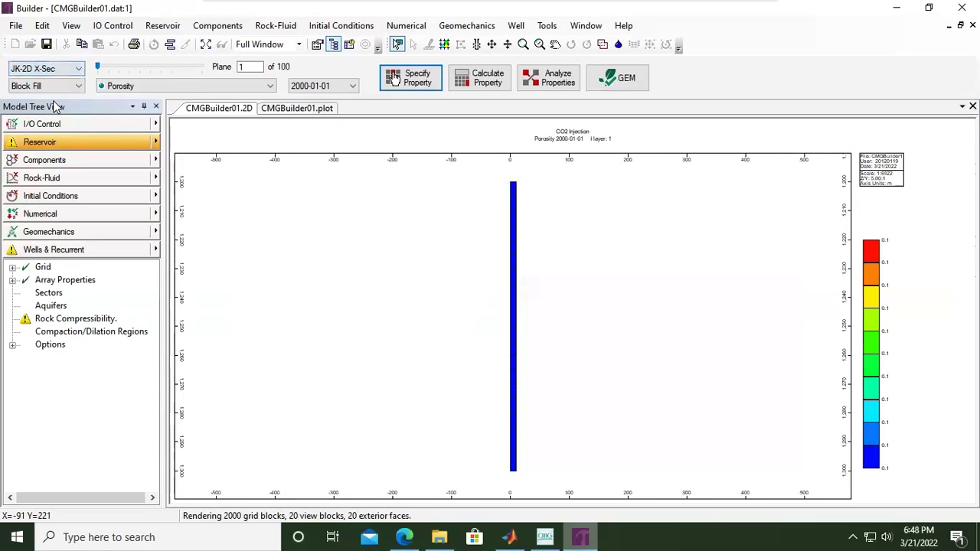
click(59, 69)
click(25, 109)
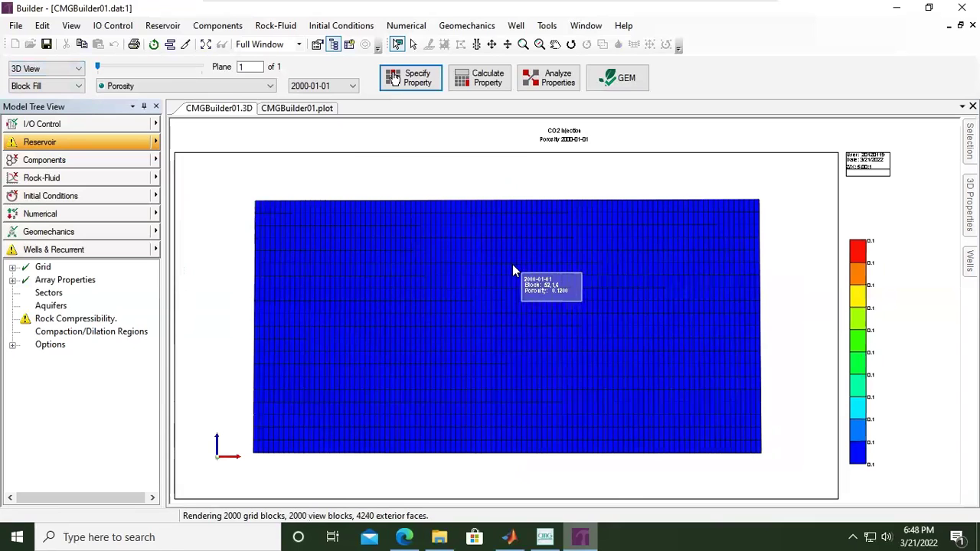
click(571, 44)
drag(587, 243, 385, 236)
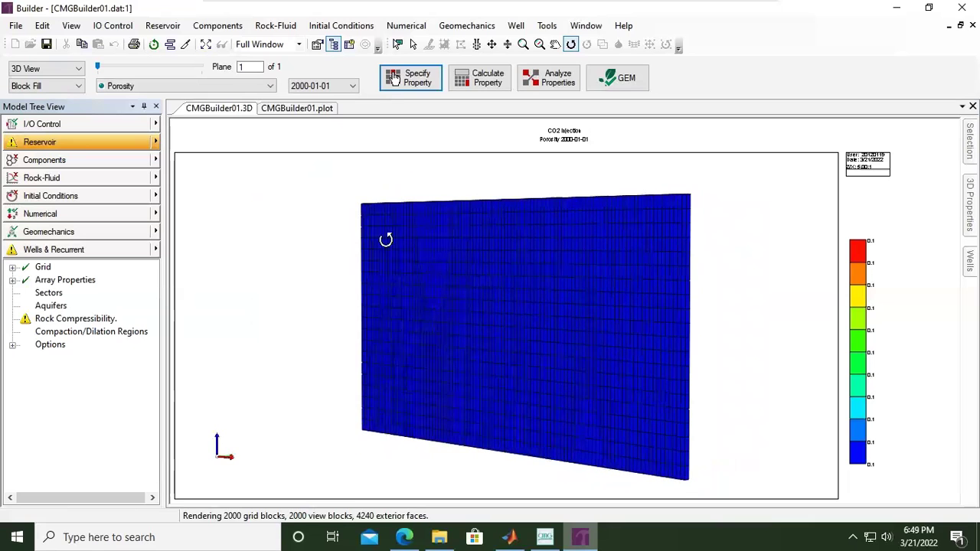
Display Permeability I, Permeability J and Permeability K in turn on the 3D grid to check their values.
click(226, 82)
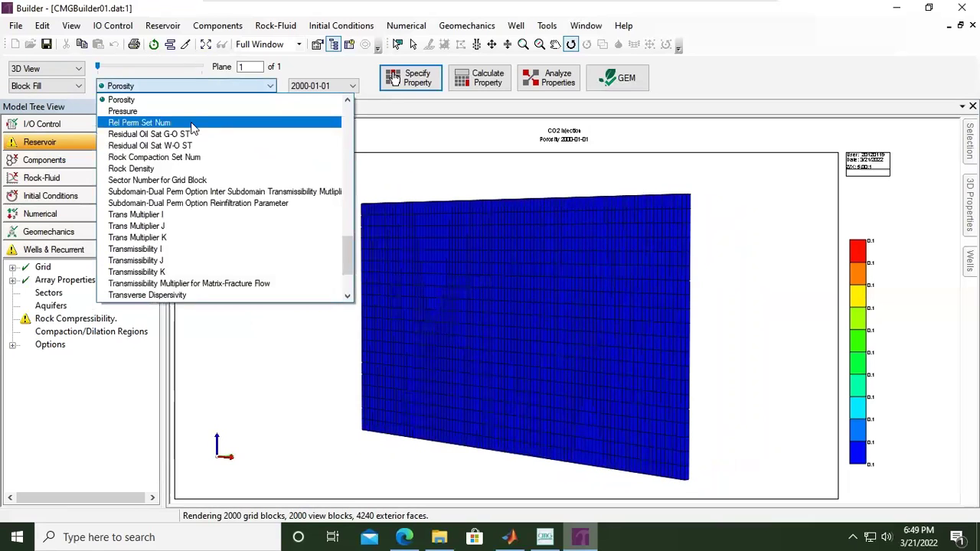
scroll(165, 153, up, 3)
click(163, 156)
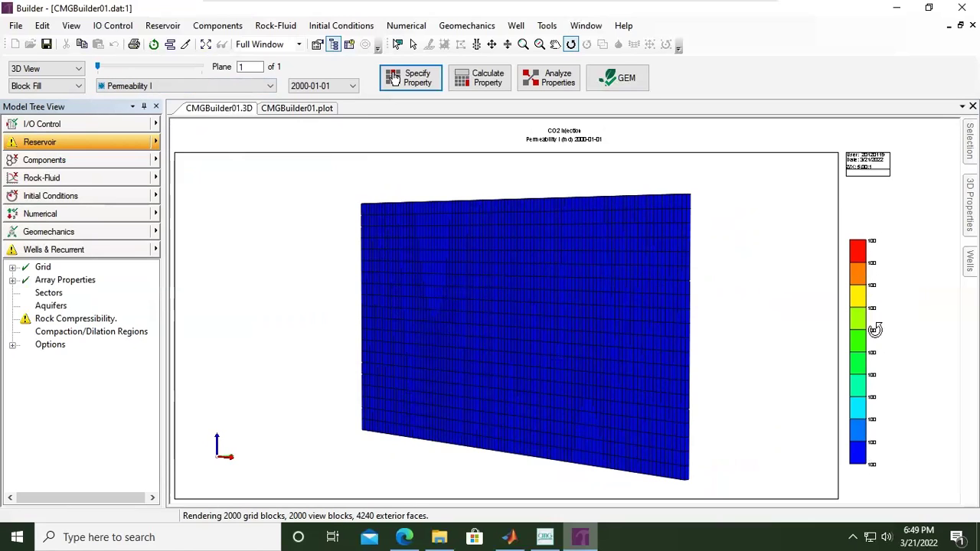
click(272, 86)
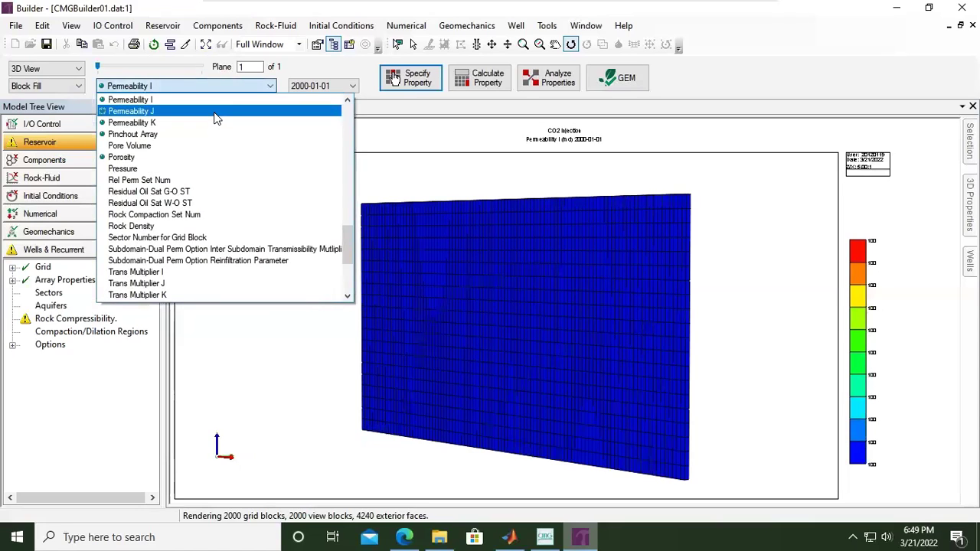
click(215, 113)
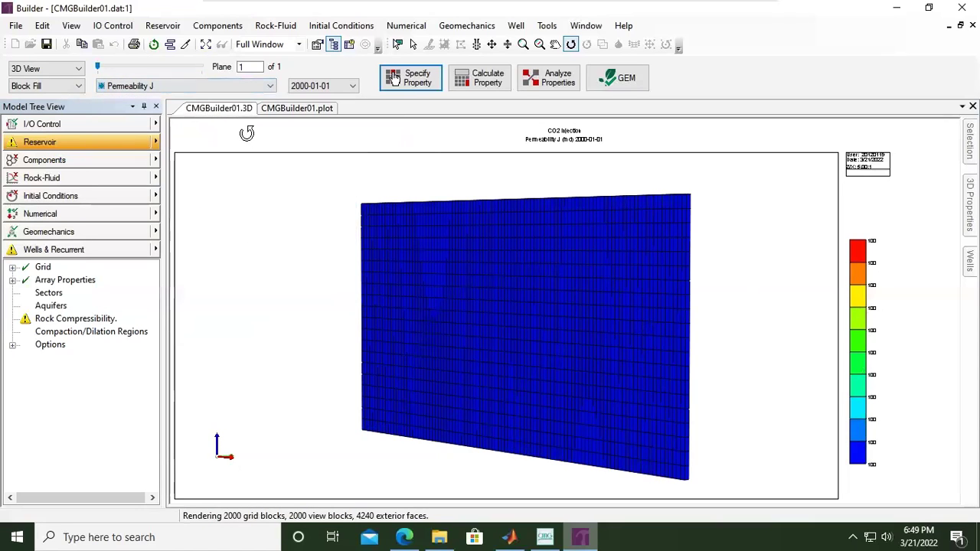
click(238, 88)
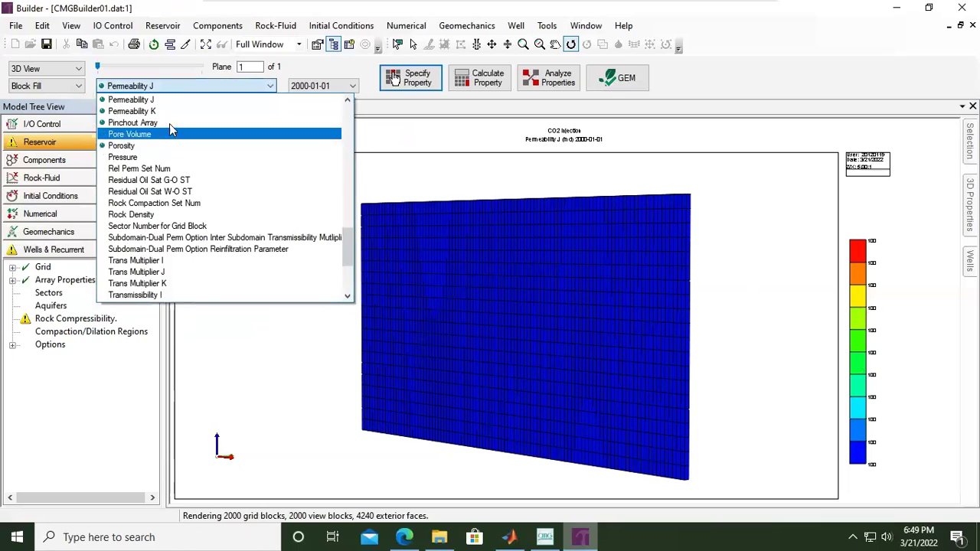
click(176, 114)
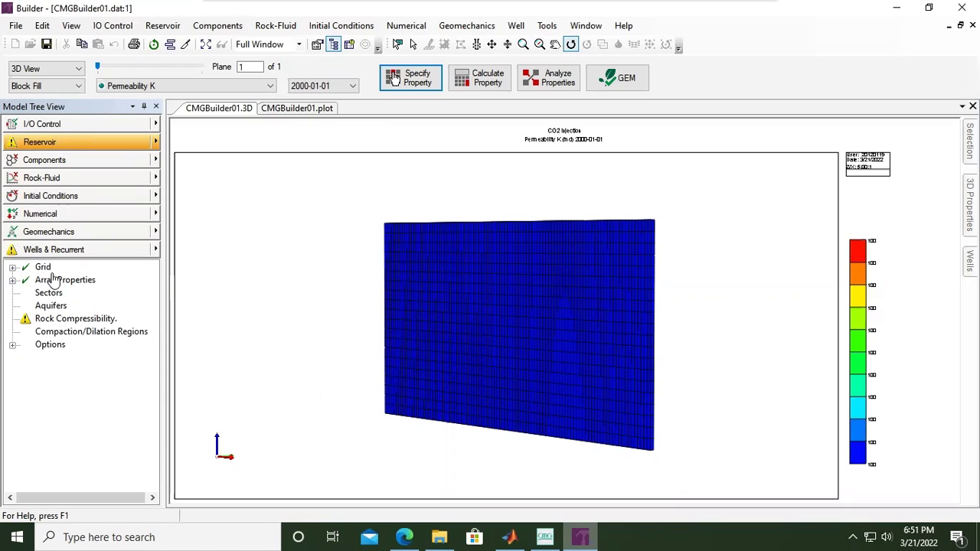
Examine the Grid and Array Properties entries of the Reservoir section in a widened model tree, leaving Array Properties collapsed.
click(13, 268)
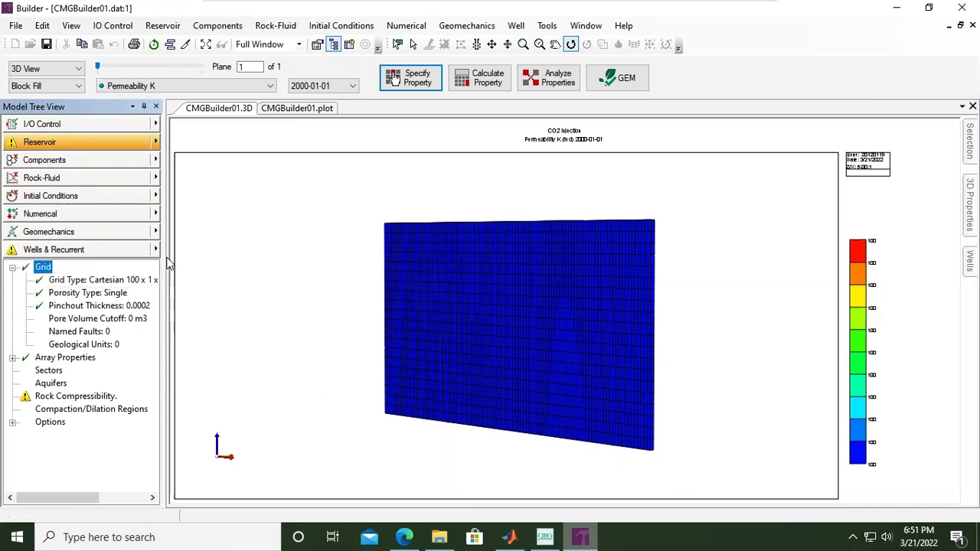
drag(163, 299, 217, 297)
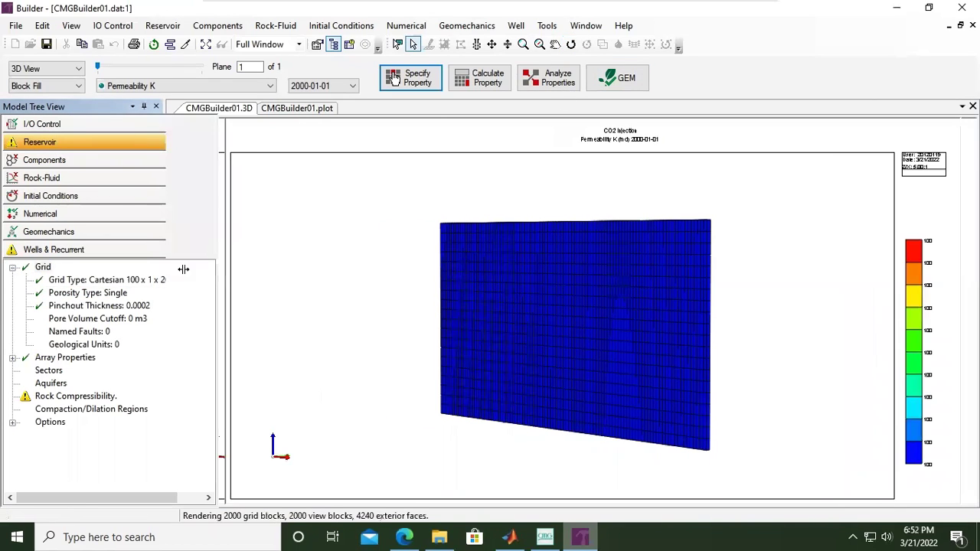
click(13, 357)
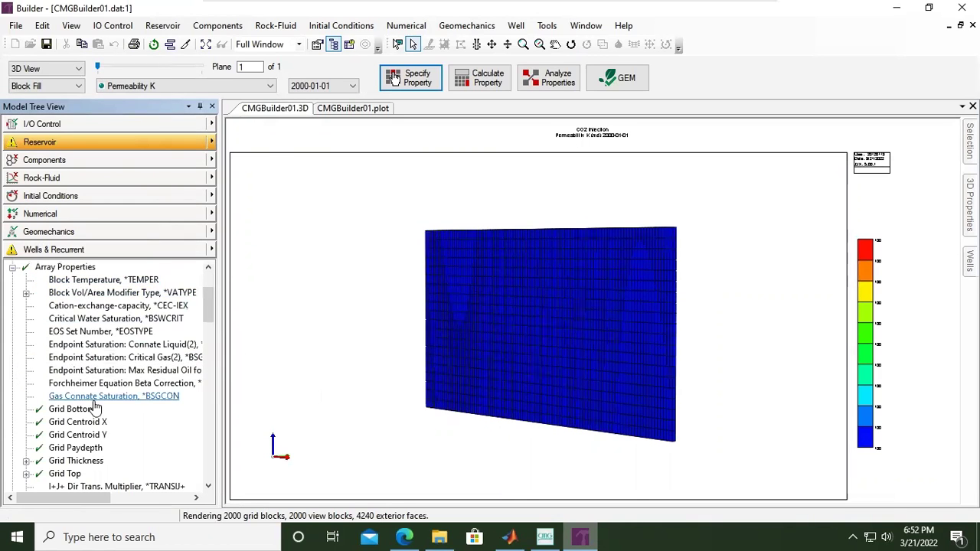
scroll(93, 406, down, 4)
scroll(94, 409, up, 2)
scroll(94, 410, up, 3)
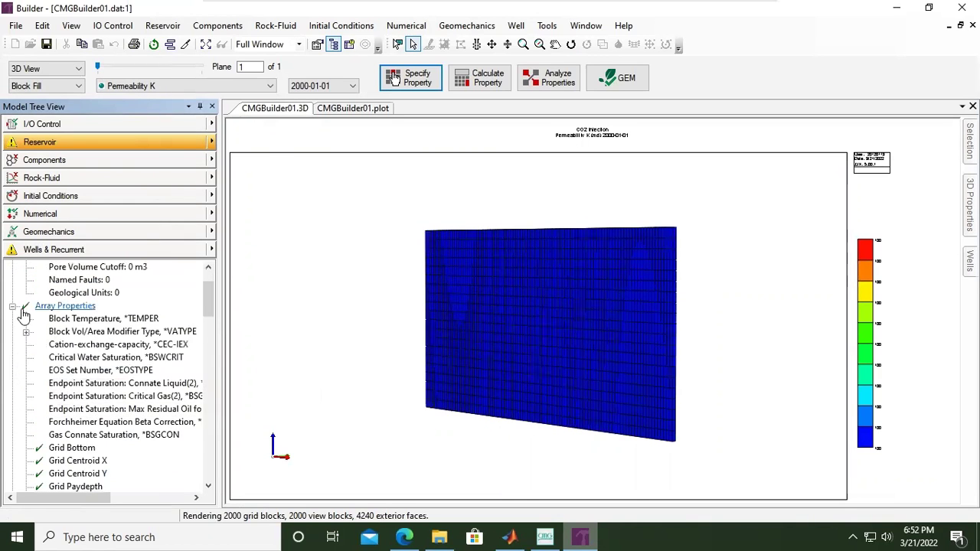
click(14, 308)
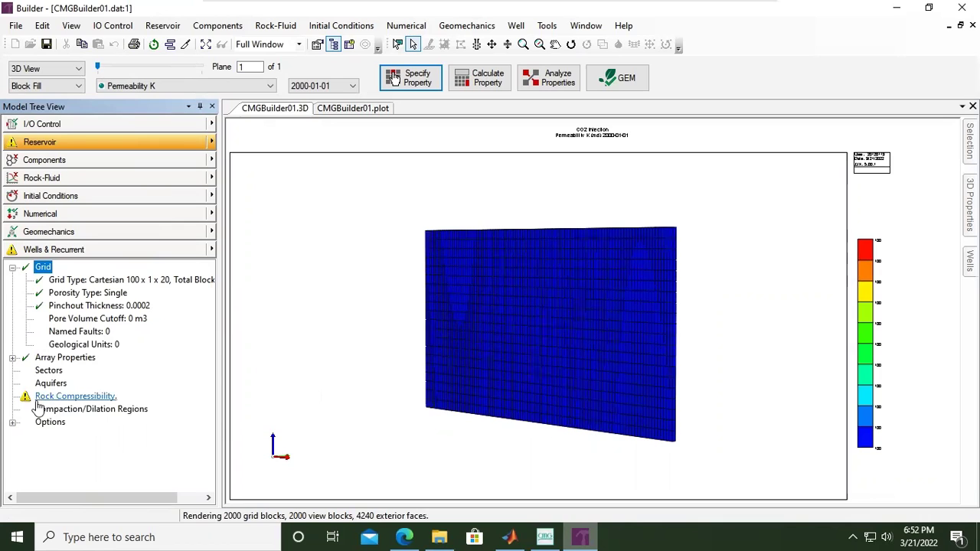
Define the Rock Compressibility (CPOR) as 5.5e-7 1/kPa with a reference pressure (PRPOR) of 11800 kPa, and accept the settings.
double_click(97, 399)
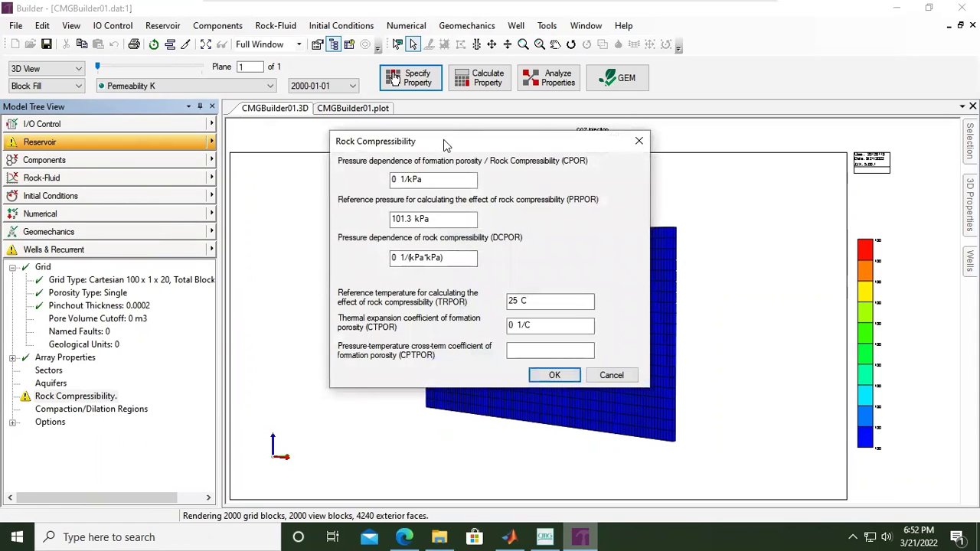
drag(443, 141, 383, 226)
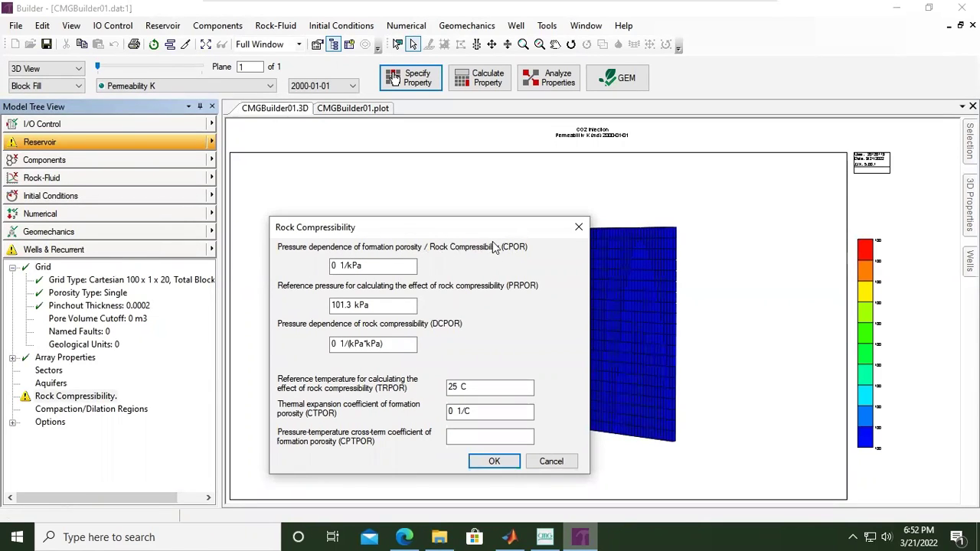
double_click(335, 265)
text(5.)
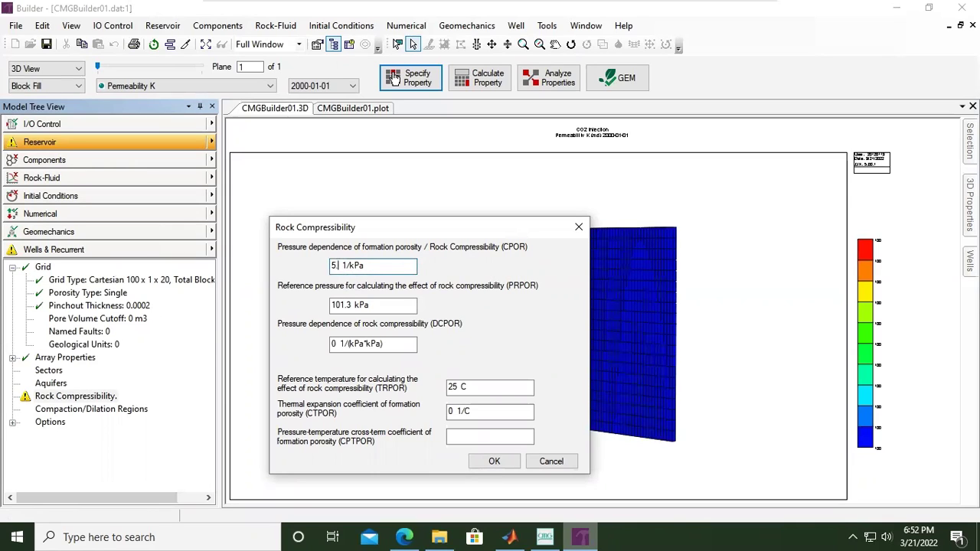
text(5e-7)
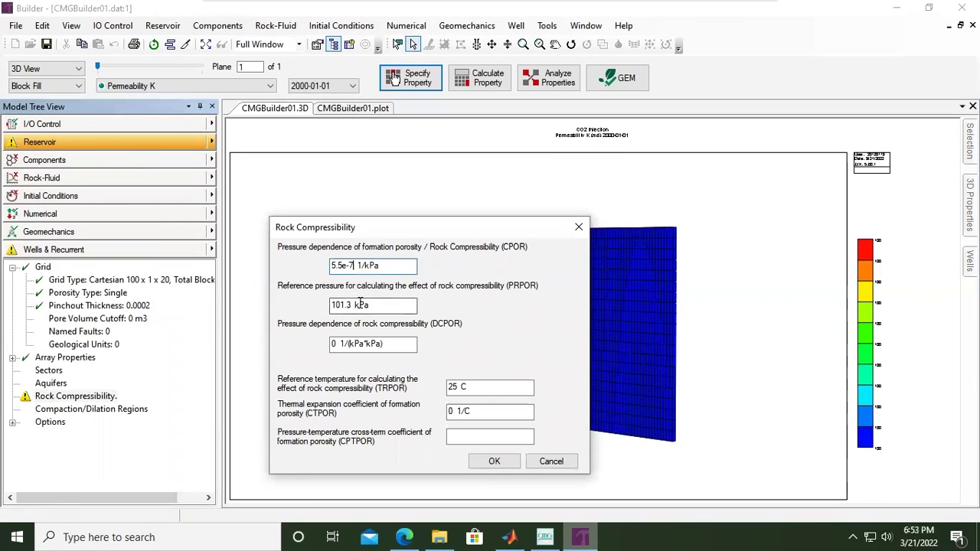
double_click(331, 305)
text(11800)
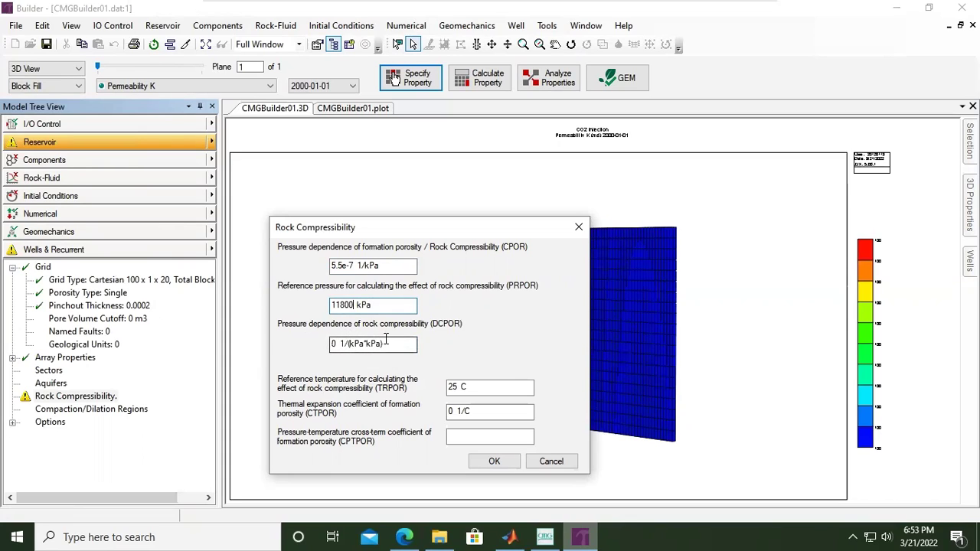
drag(401, 344, 270, 347)
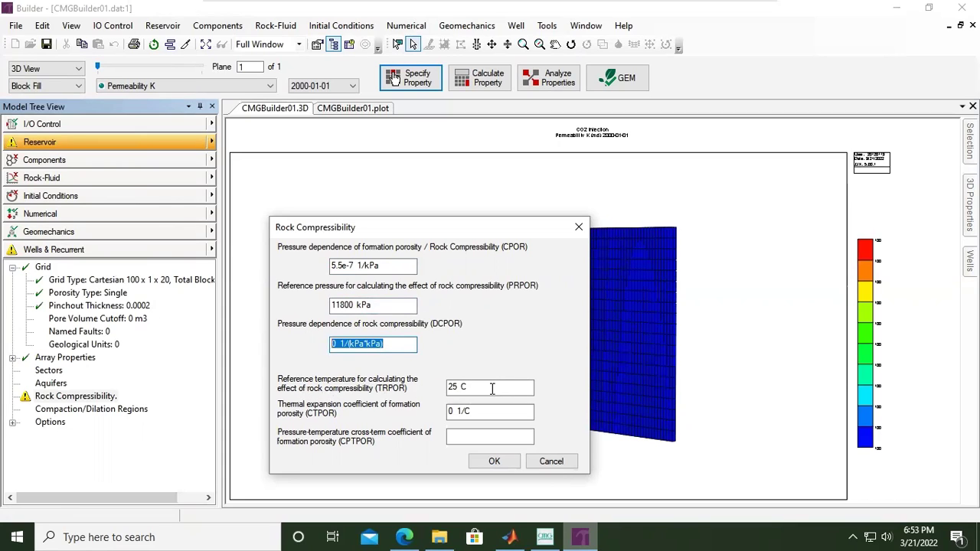
key(Tab)
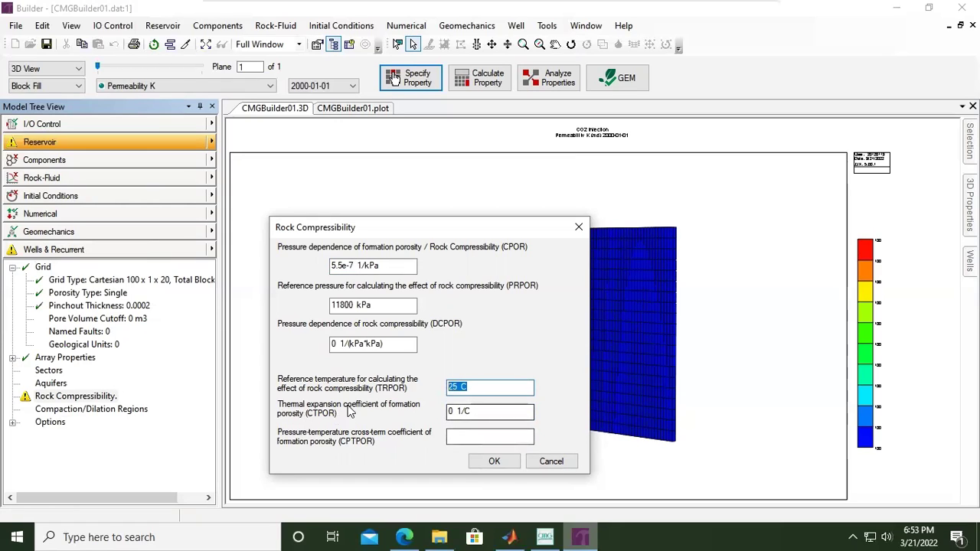
click(495, 462)
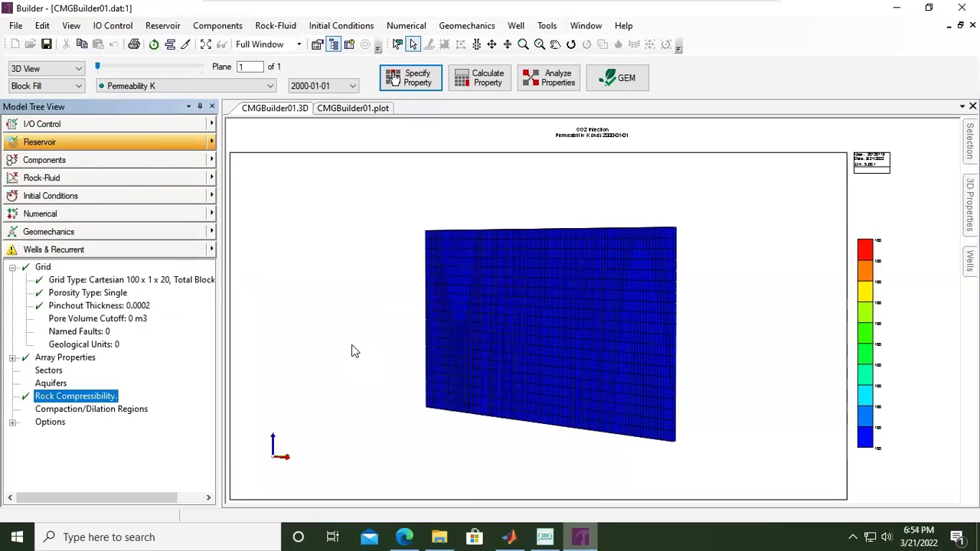
Save the dataset under the new name CO2Injection.dat in the Documents folder.
click(16, 28)
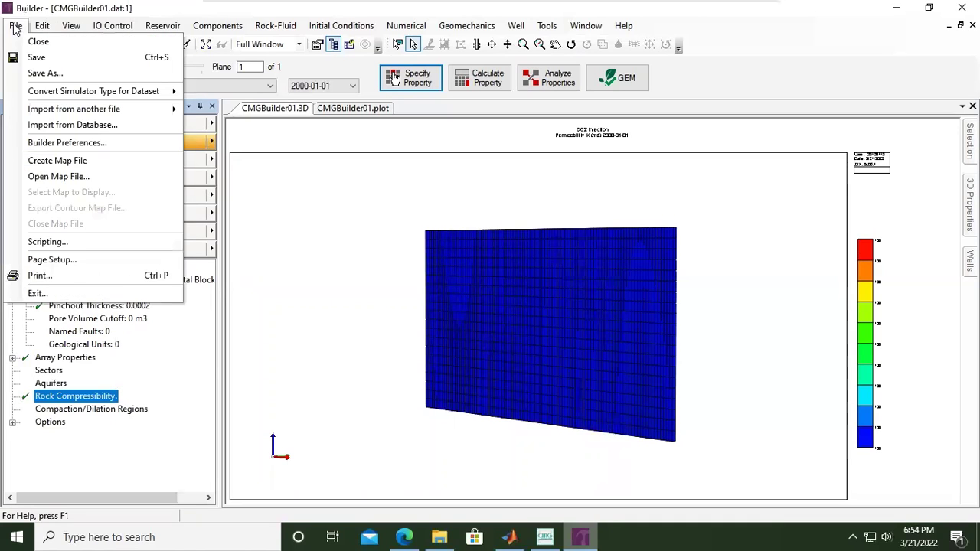
click(308, 10)
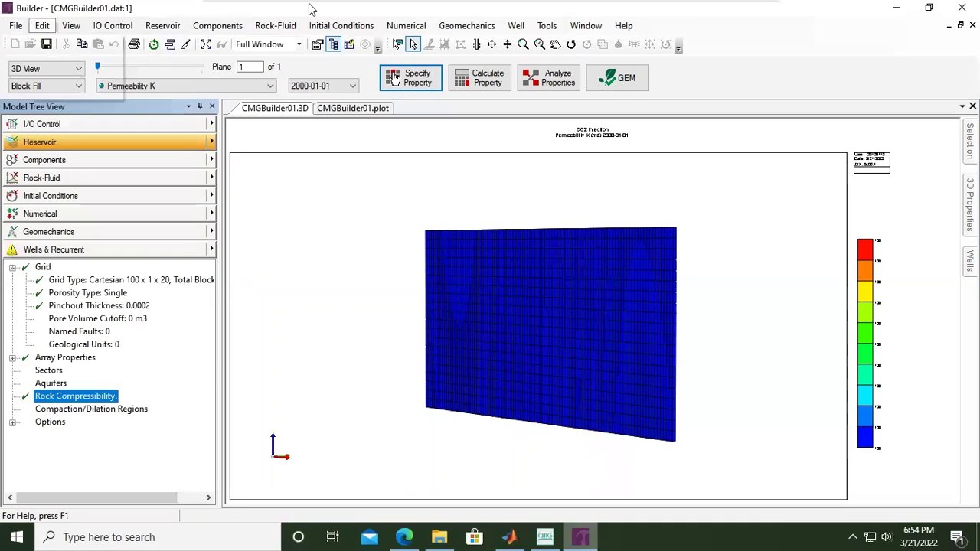
click(16, 26)
click(46, 73)
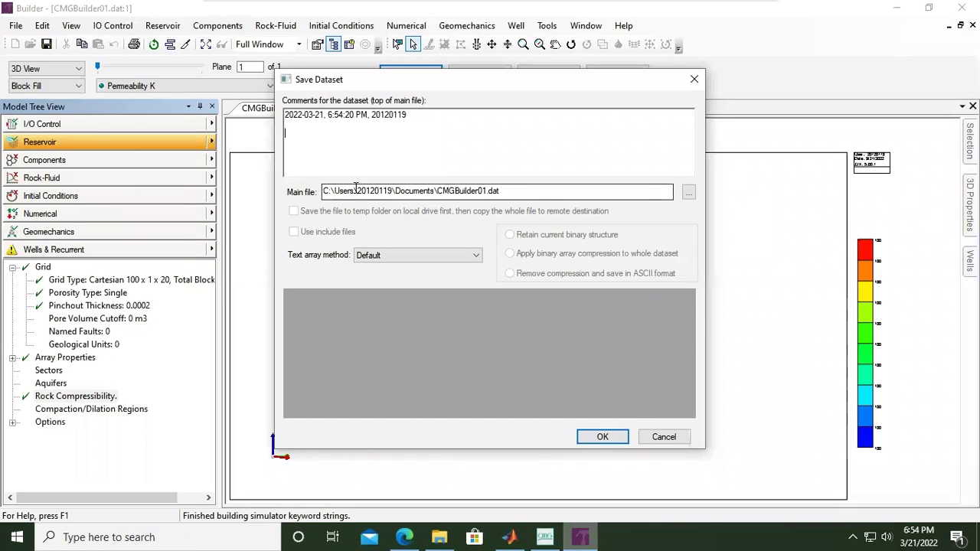
drag(487, 191, 441, 189)
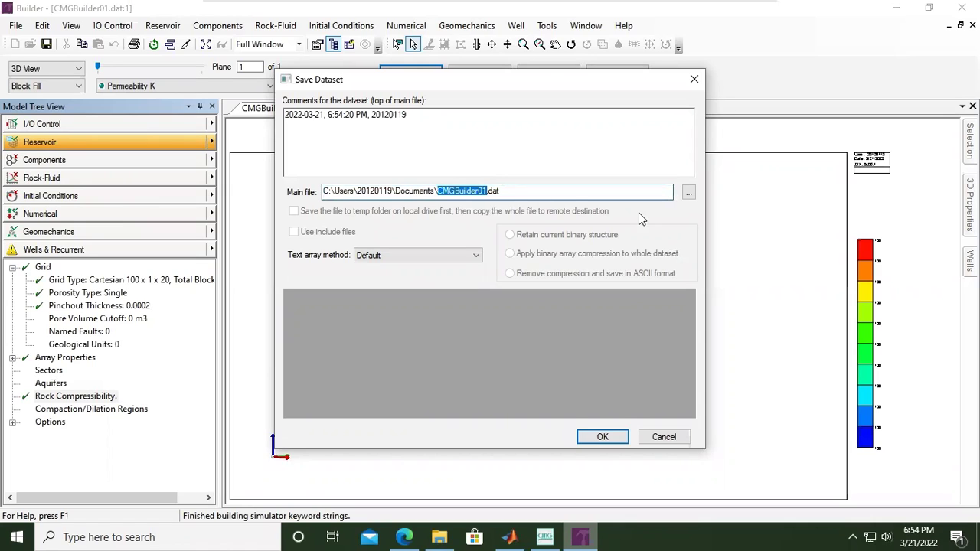
text(CO2Injection)
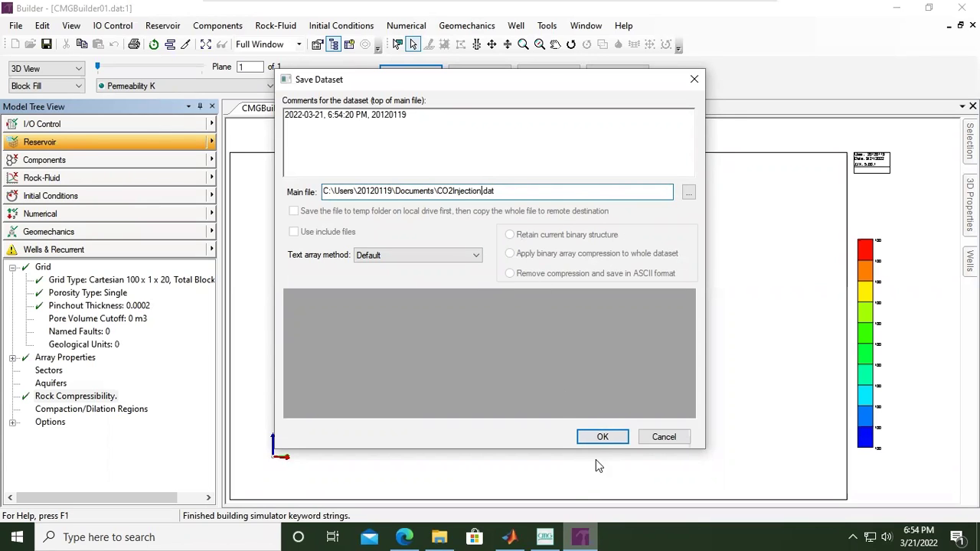
click(616, 441)
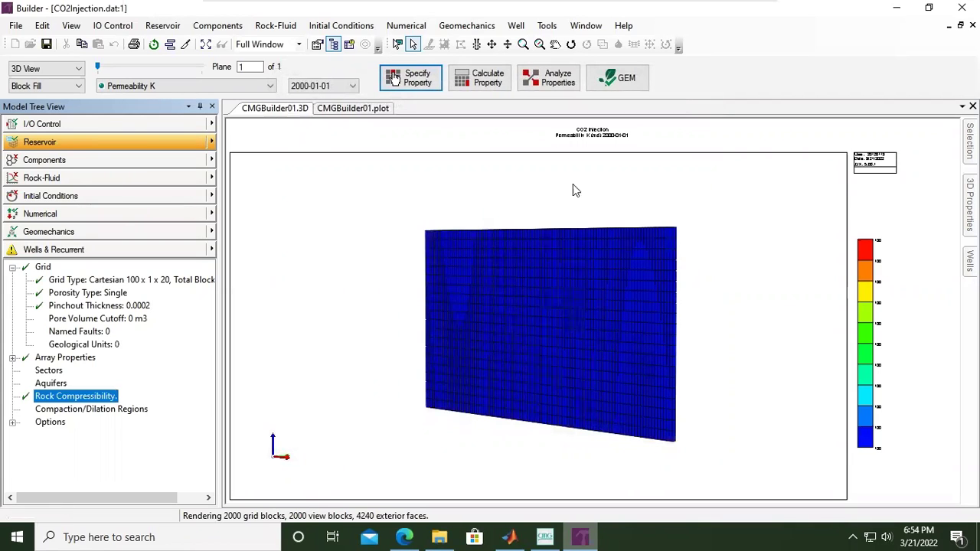
Rotate the 3D Permeability K grid to a front-on view, enlarge it, and leave the rotation mode.
click(570, 43)
drag(634, 344, 807, 342)
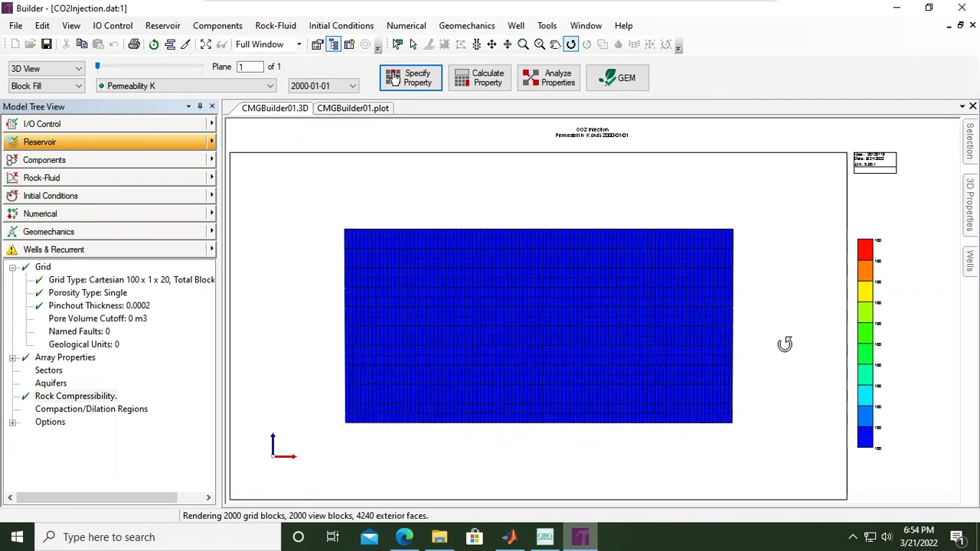
drag(785, 344, 540, 372)
scroll(539, 372, down, 1)
scroll(539, 372, down, 1)
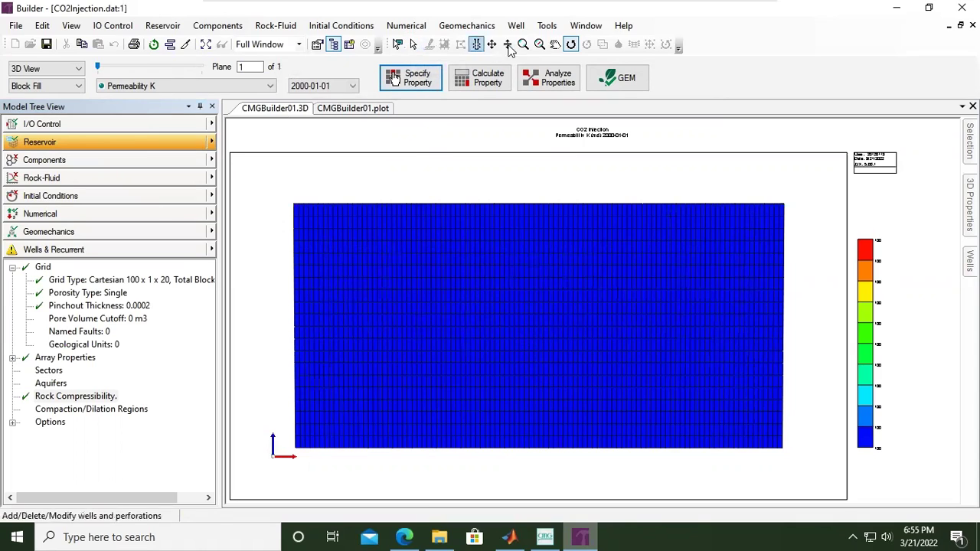
click(397, 44)
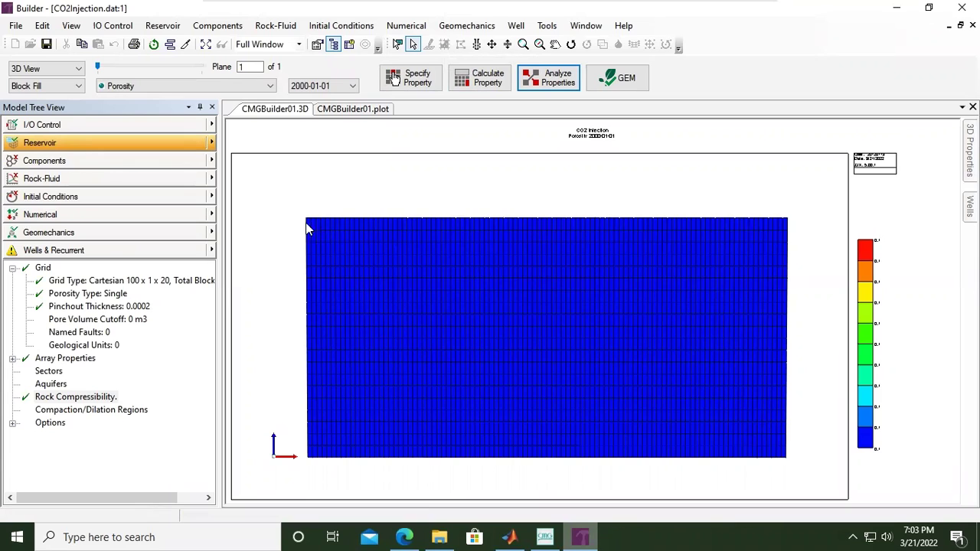
Switch the model tree to the Components section and bring up its commands for defining the fluid model.
click(216, 165)
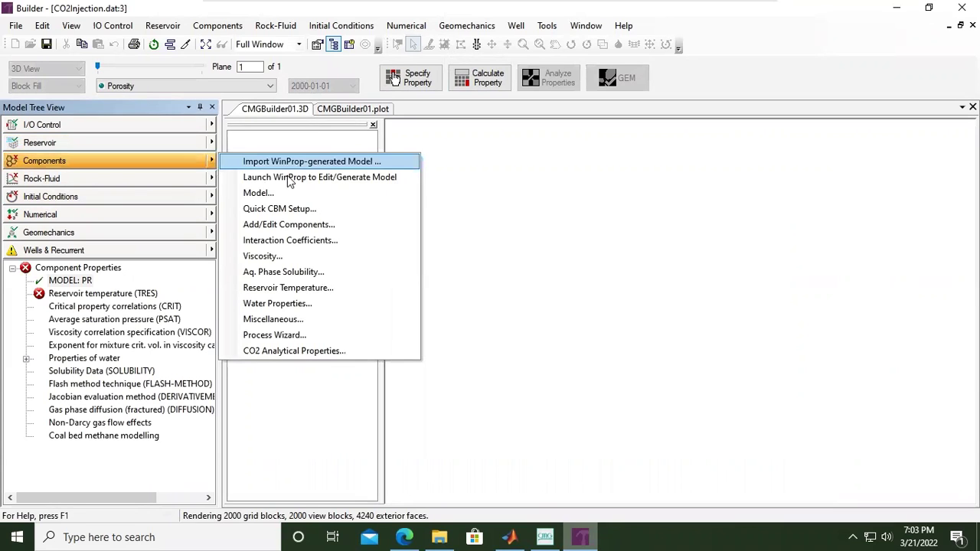
click(605, 291)
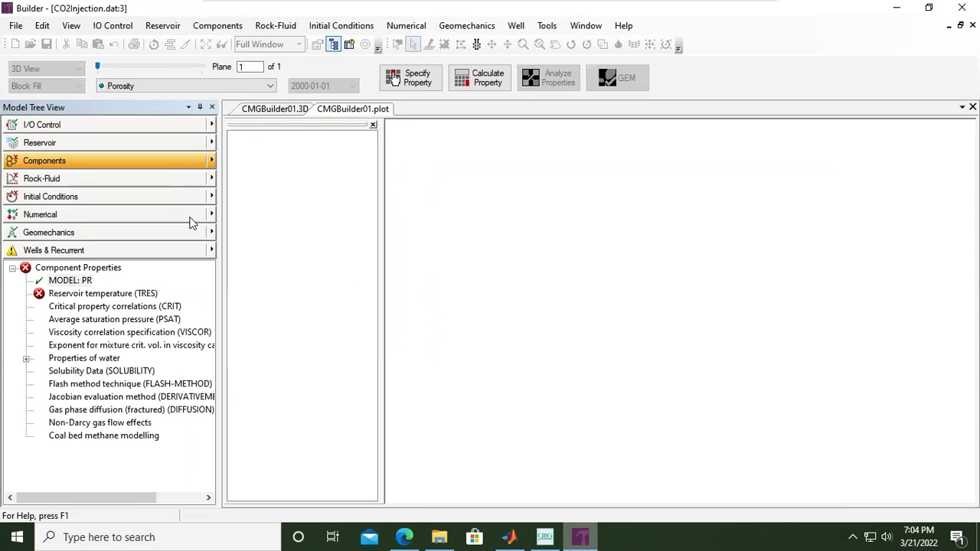
click(212, 162)
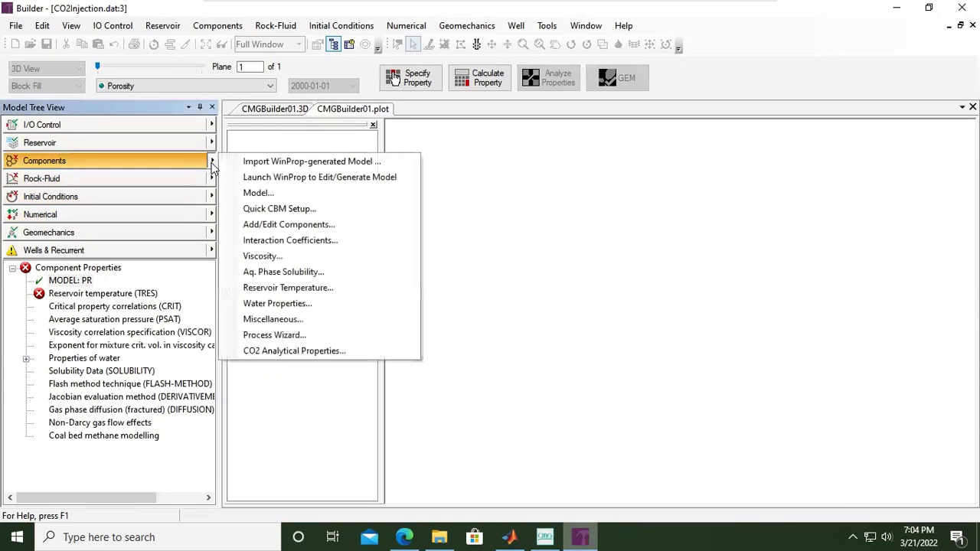